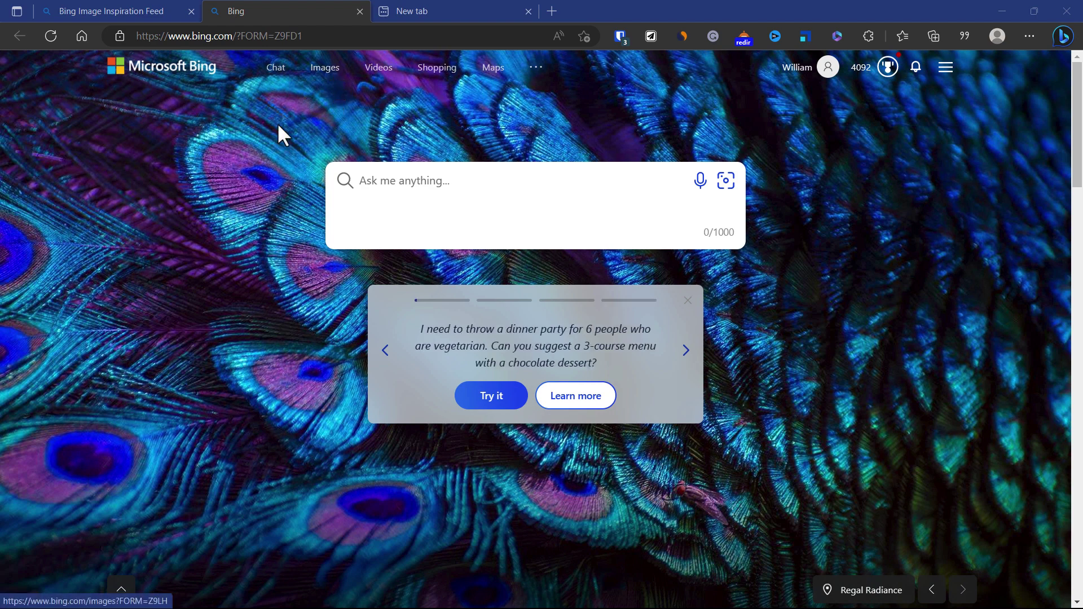
Replace the ?FORM part of the address with 'create' to load bing.com/create
drag(236, 44, 430, 43)
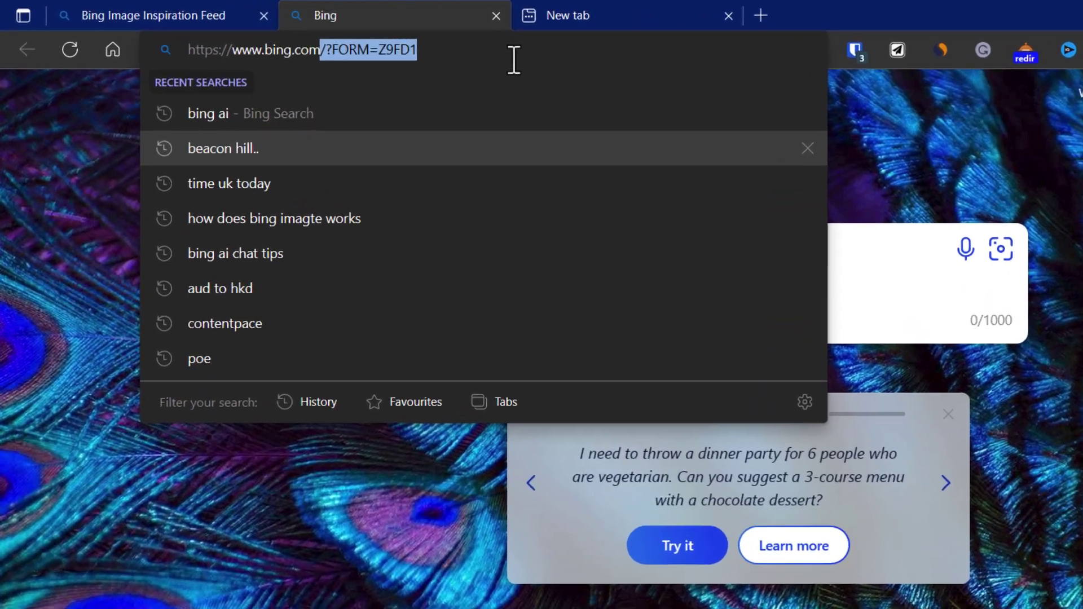
key(BackSpace)
text(ceate)
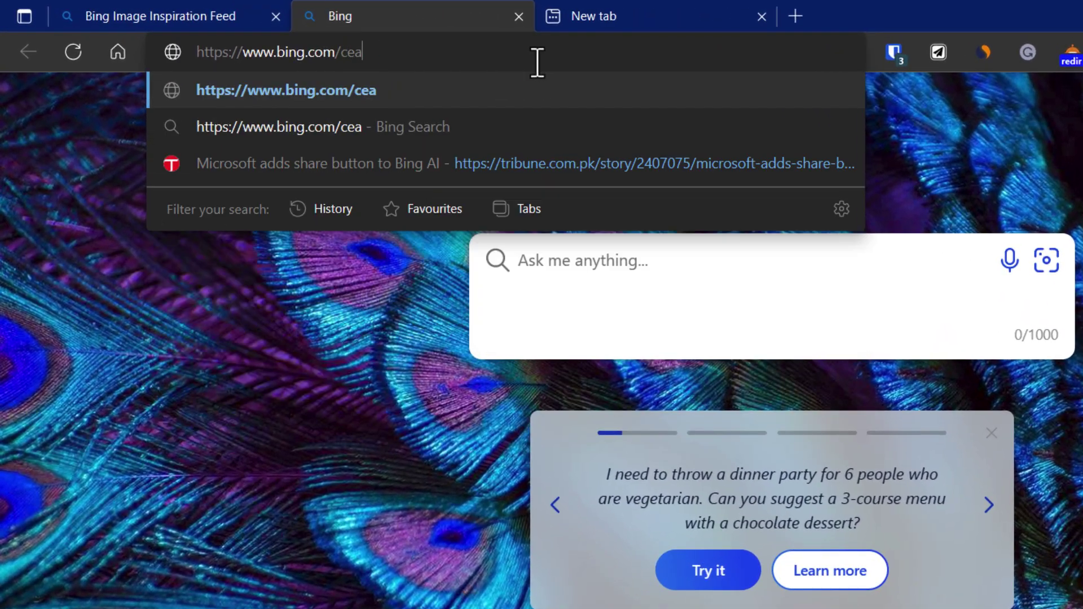
key(BackSpace)
key(BackSpace)
key(BackSpace)
key(BackSpace)
text(reat)
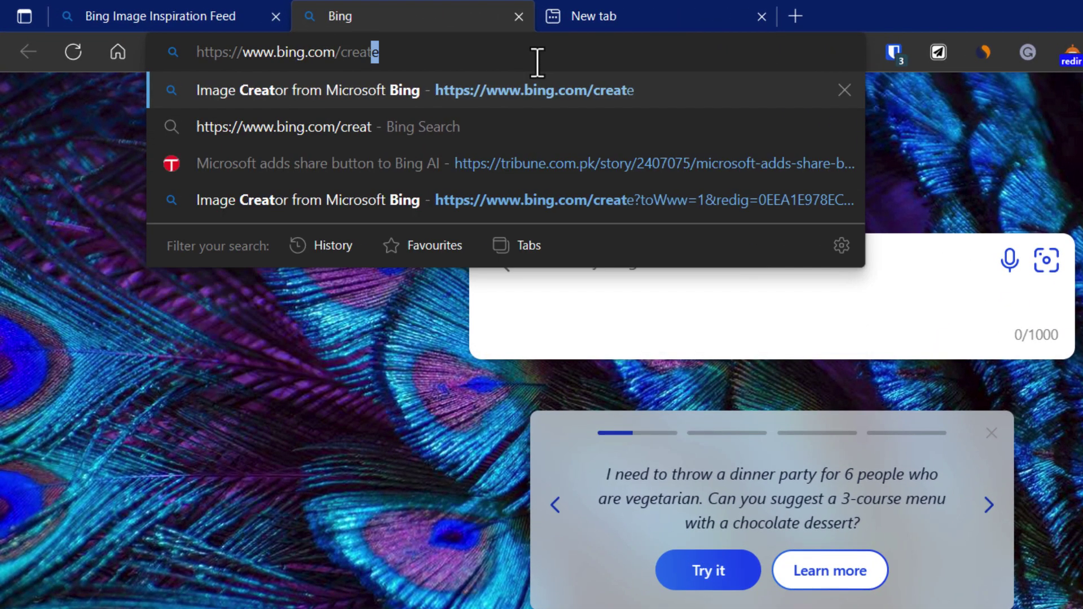
key(Return)
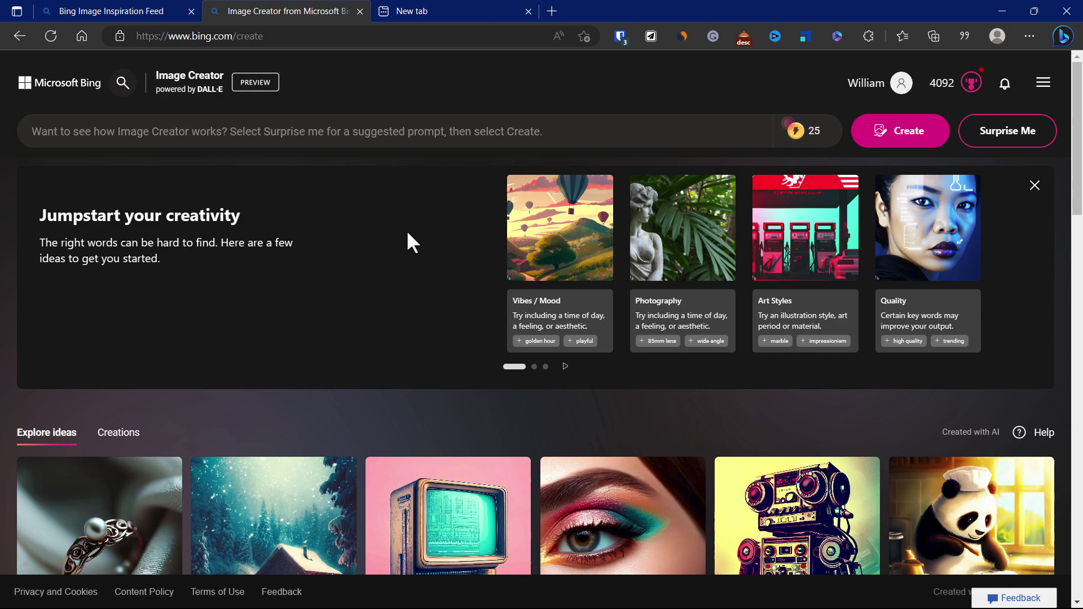
Close the blank new tab and scroll the Explore ideas gallery down to the FAQ section
click(533, 15)
click(528, 11)
scroll(472, 323, down, 3)
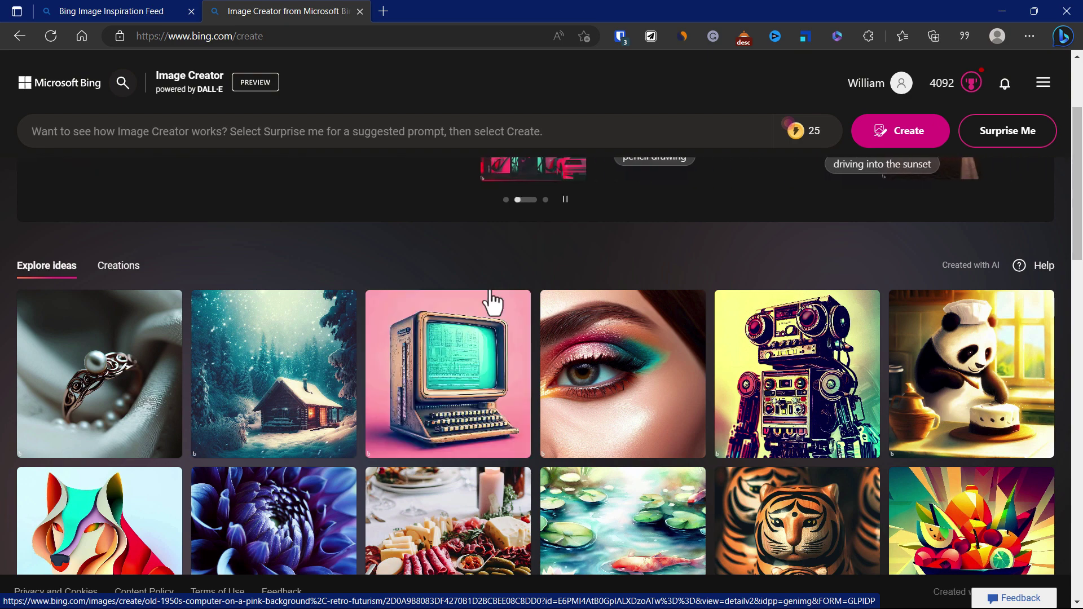
scroll(488, 305, down, 2)
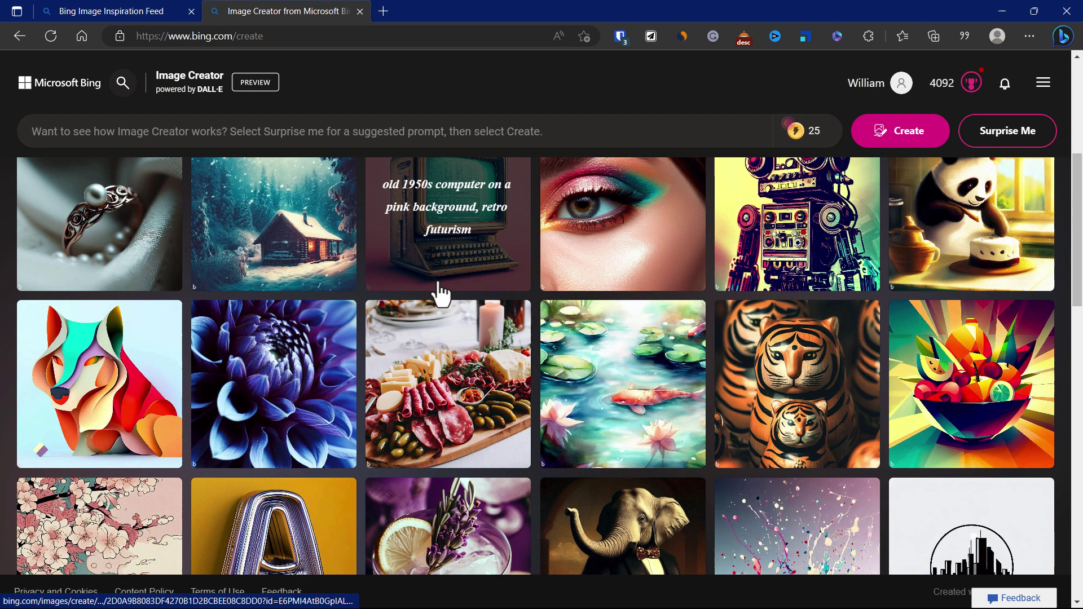
scroll(440, 293, up, 1)
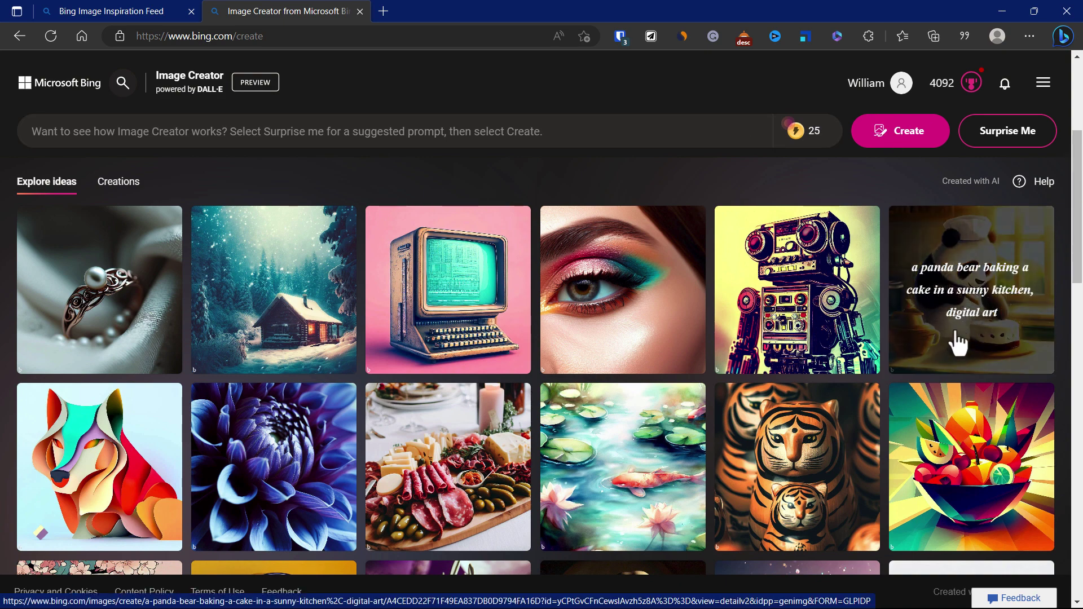
scroll(710, 231, down, 3)
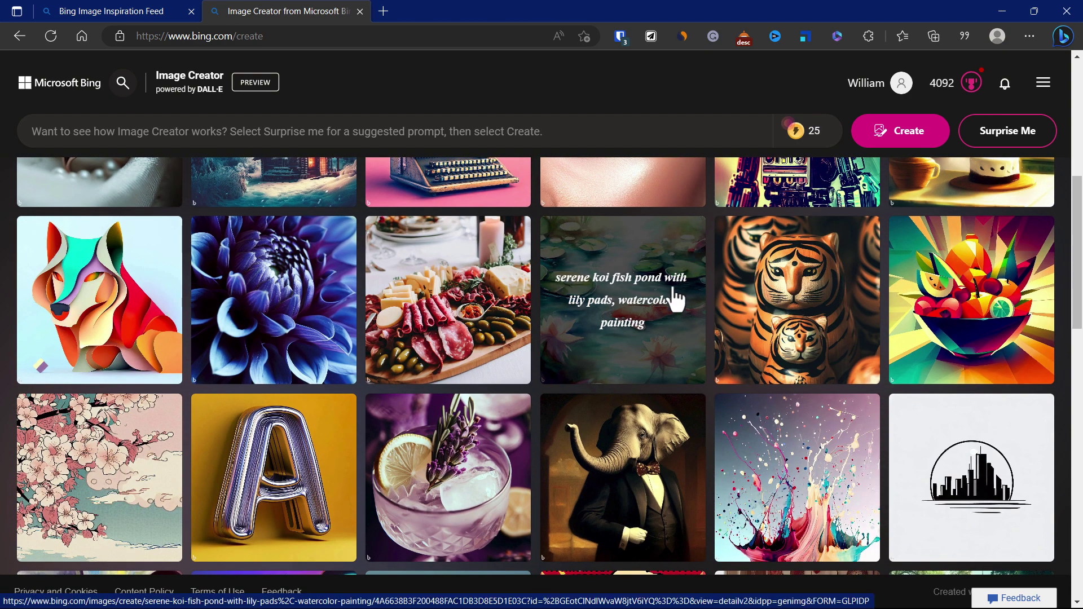
scroll(701, 310, down, 3)
scroll(701, 310, down, 5)
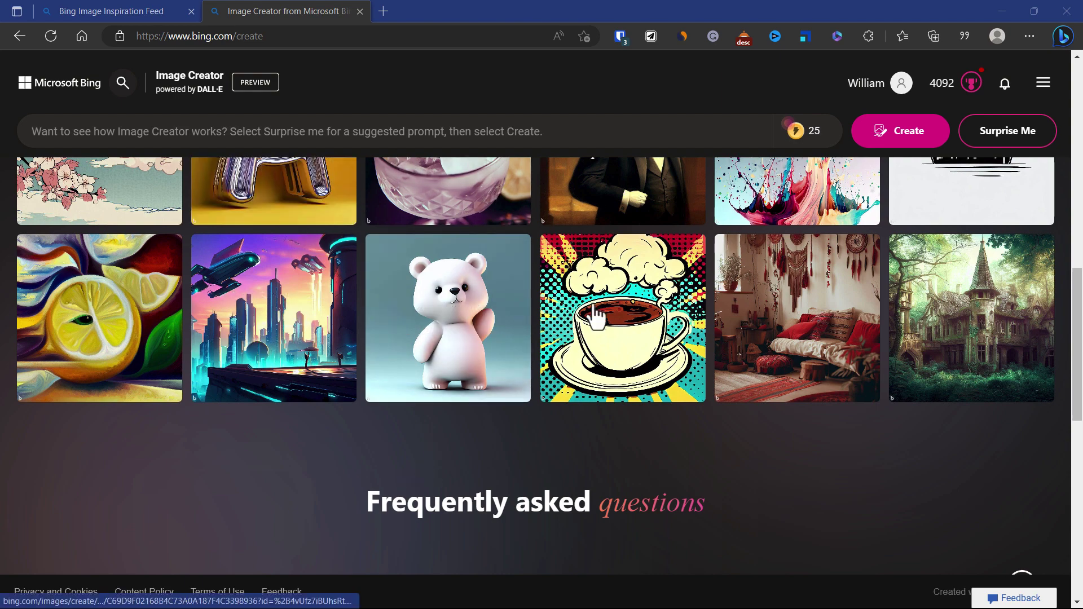
Scroll through the FAQ down to question 05, then back up to the top
scroll(633, 477, down, 1)
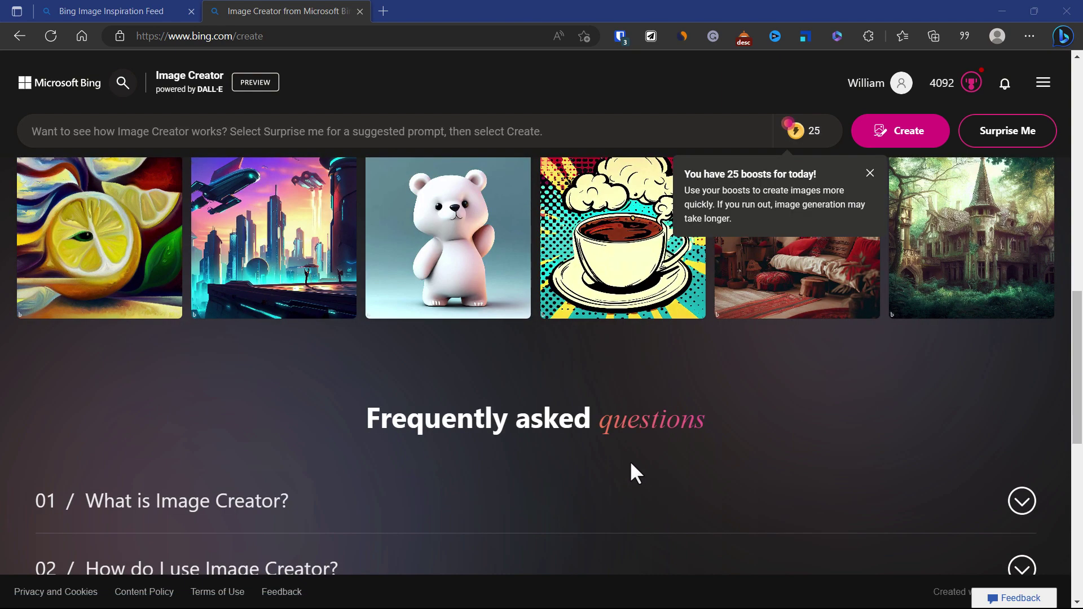
scroll(633, 420, down, 2)
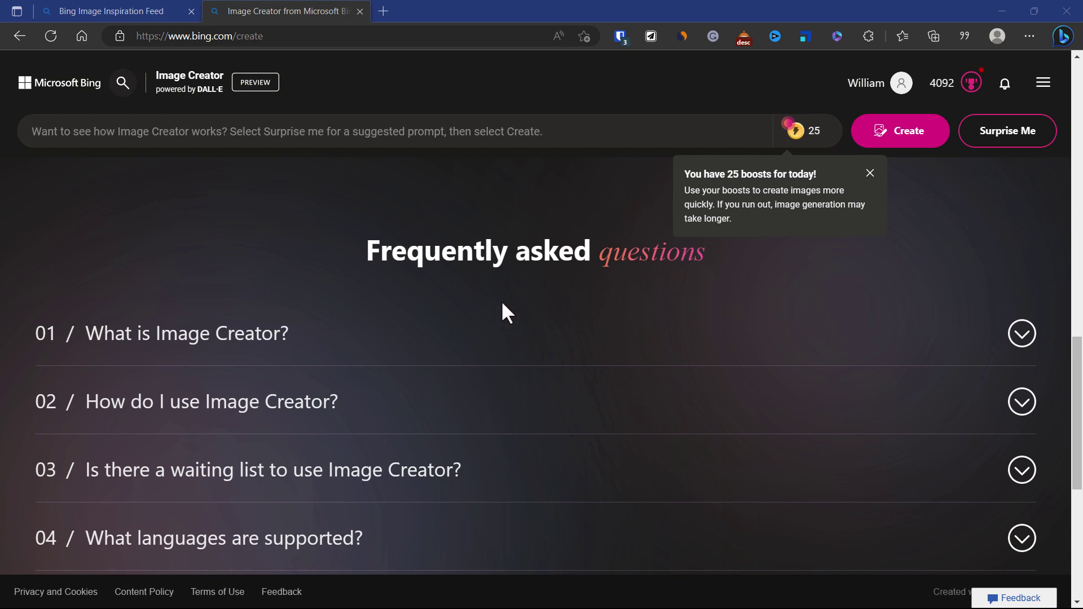
scroll(502, 304, down, 1)
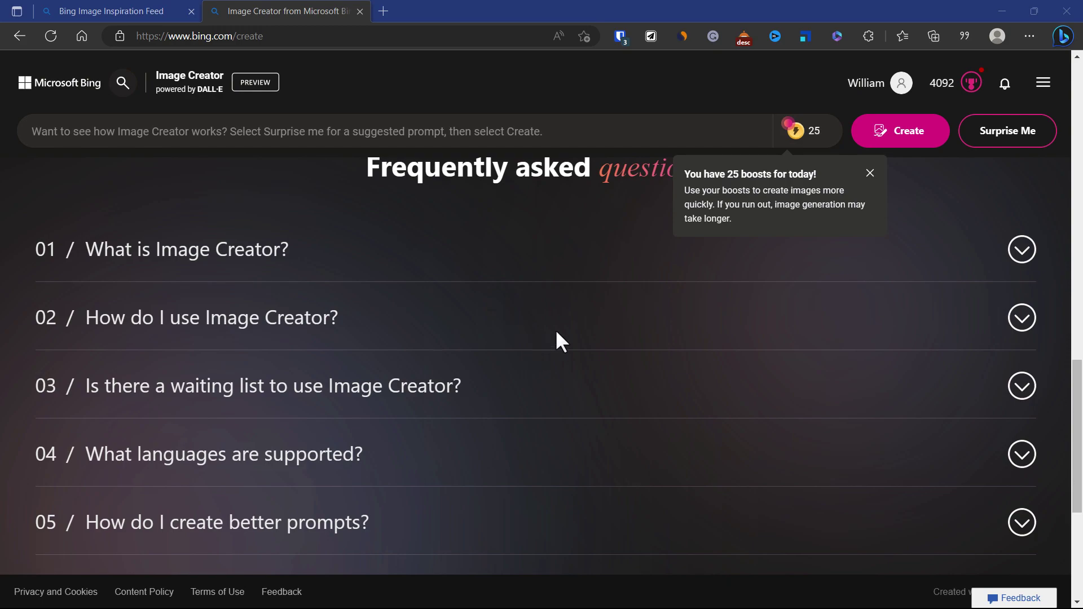
scroll(555, 329, up, 15)
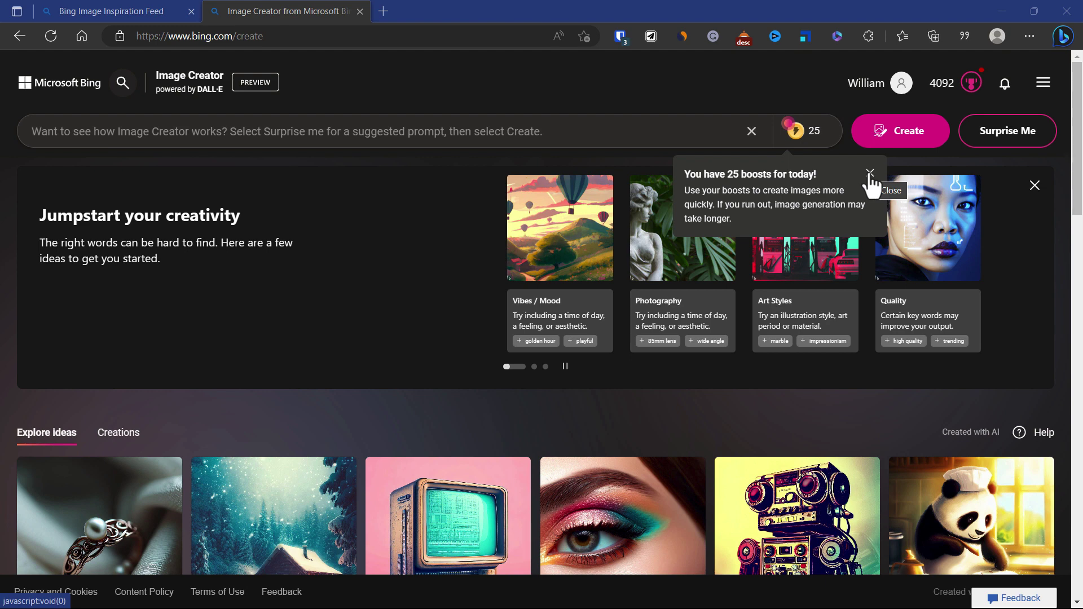
Dismiss the boosts notice, show the 'Expect the unexpected' slide, inspect its examples zoomed, then reset zoom
middle_click(640, 477)
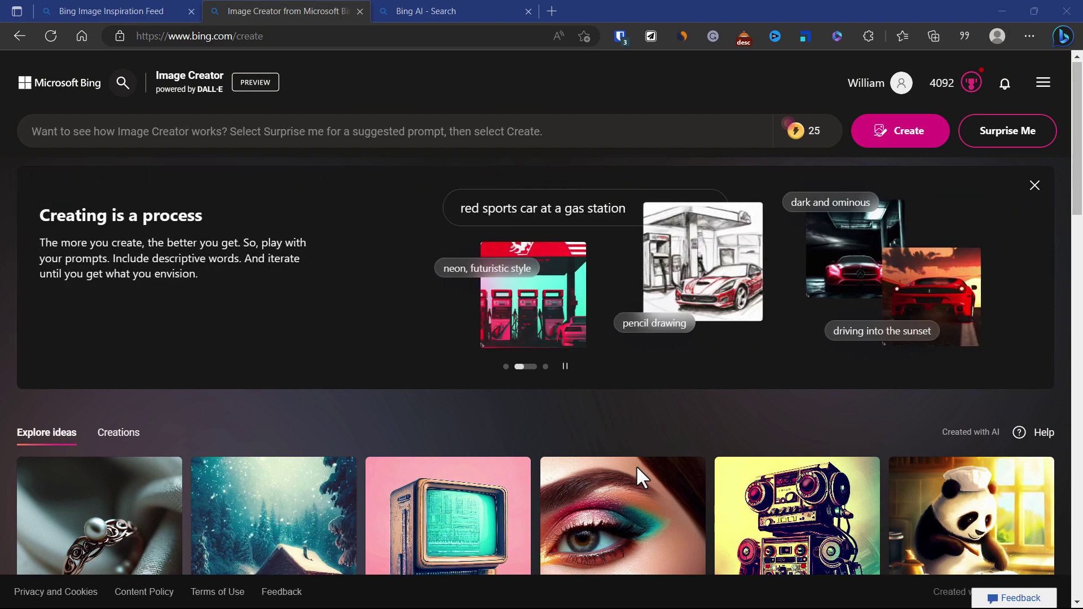
click(546, 367)
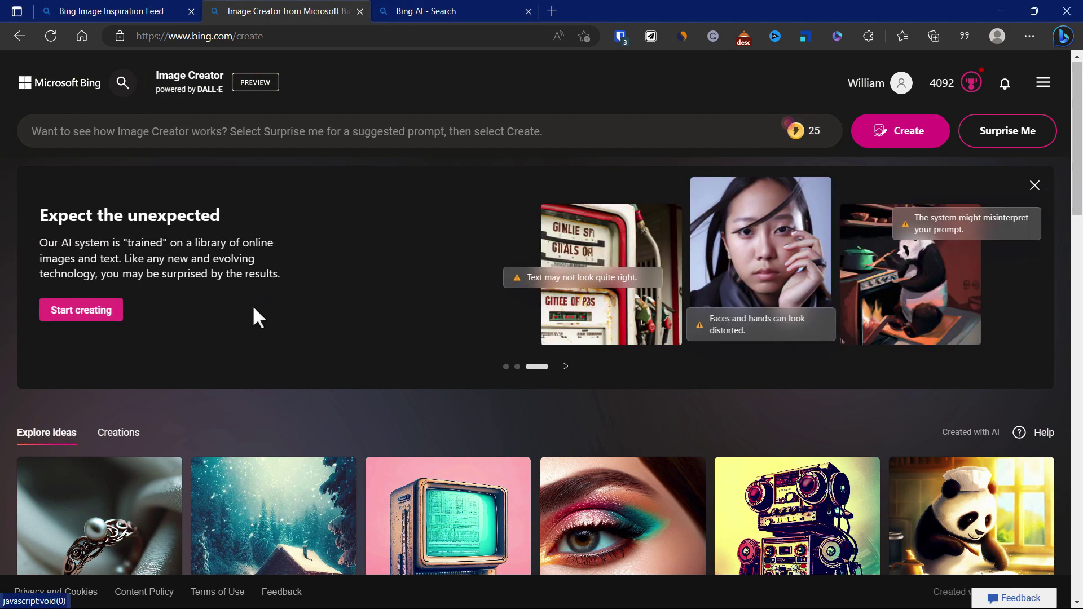
scroll(648, 266, up, 5)
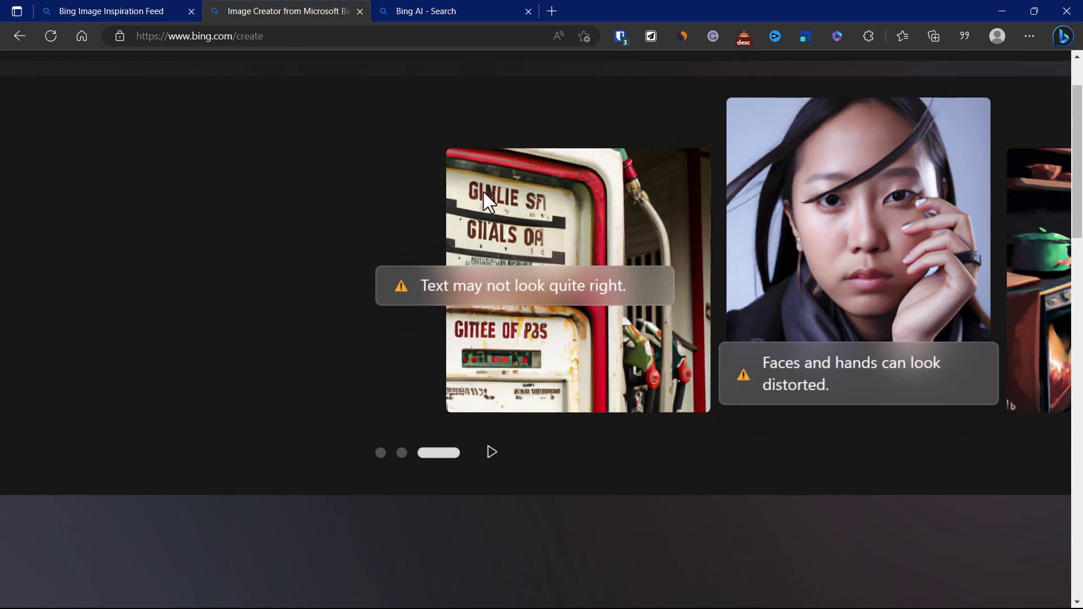
drag(485, 201, 647, 347)
click(906, 336)
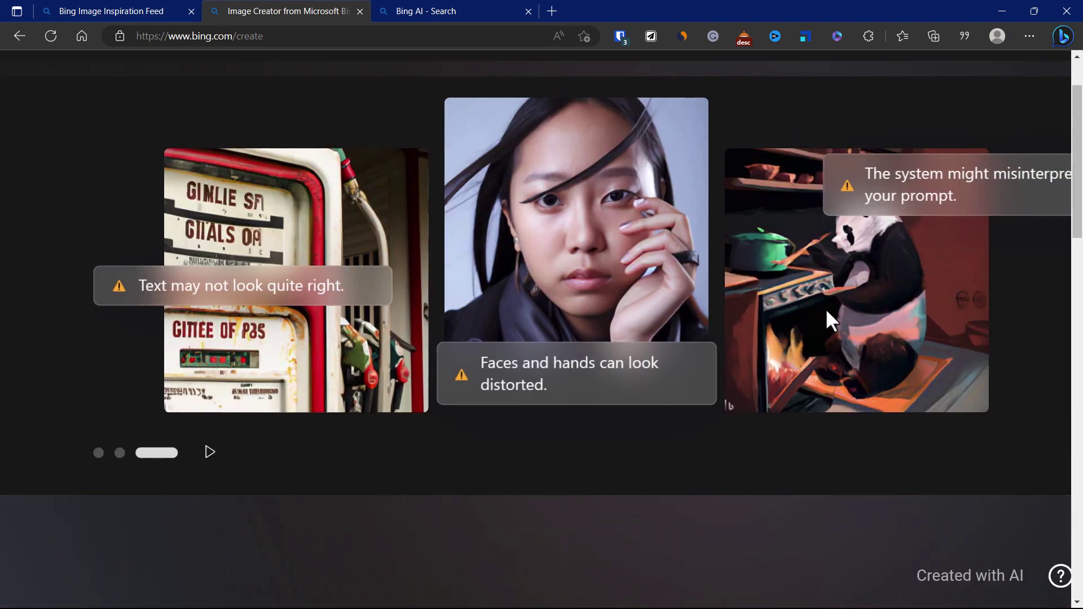
scroll(831, 361, right, 2)
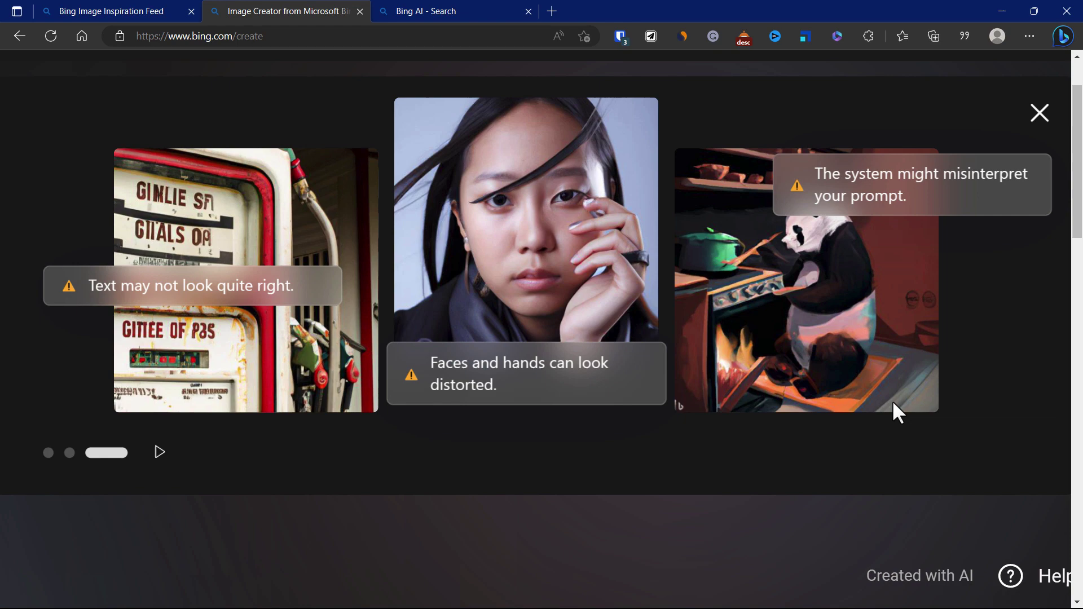
key(ctrl+0)
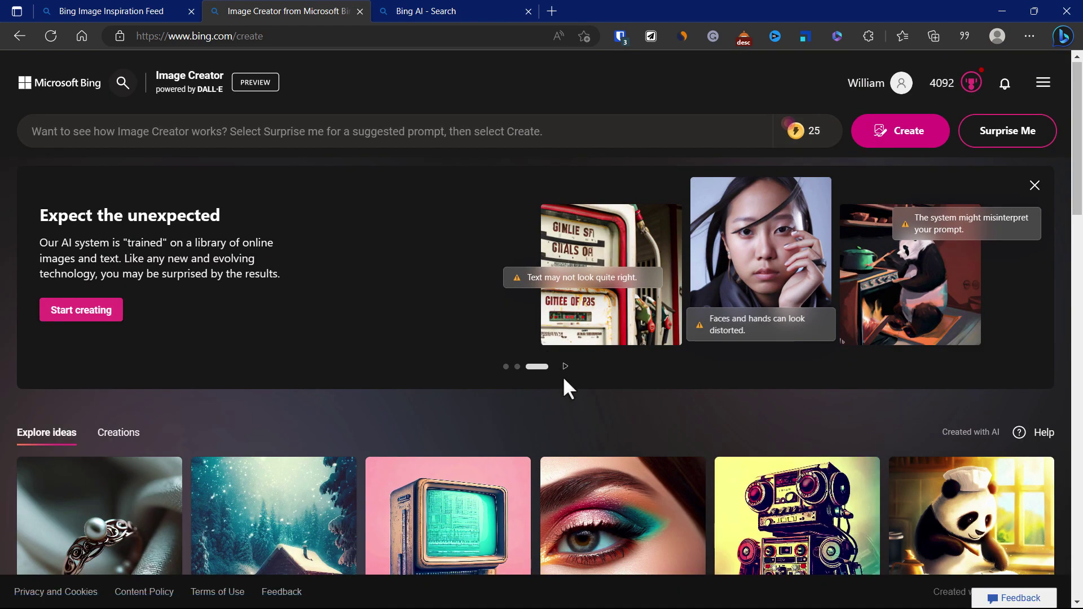
Show the 'Creating is a process' slide, then click into the prompt box on 'Jumpstart your creativity'
click(517, 367)
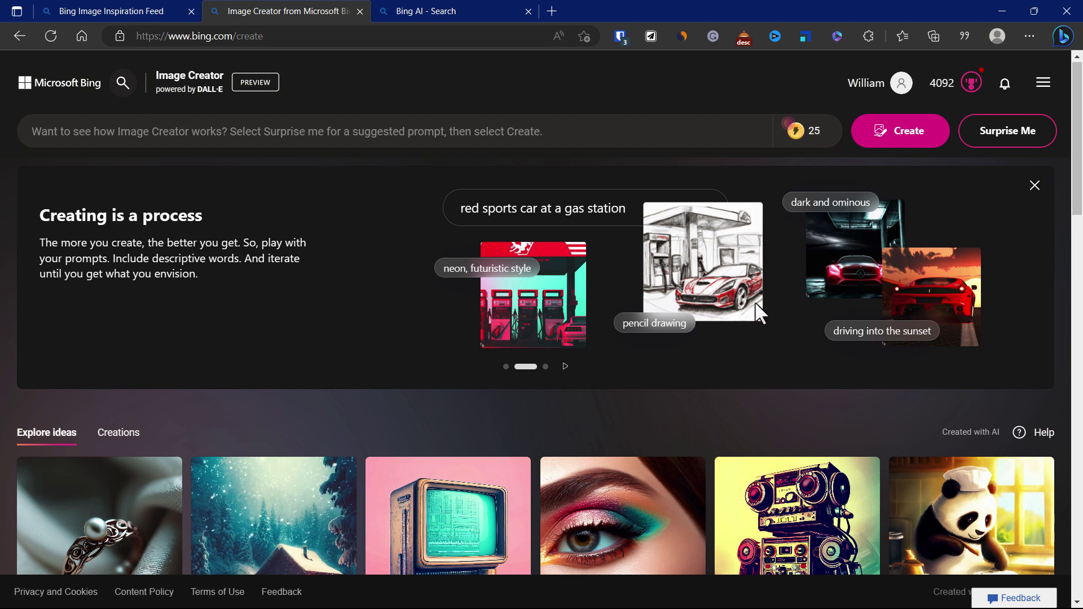
click(417, 131)
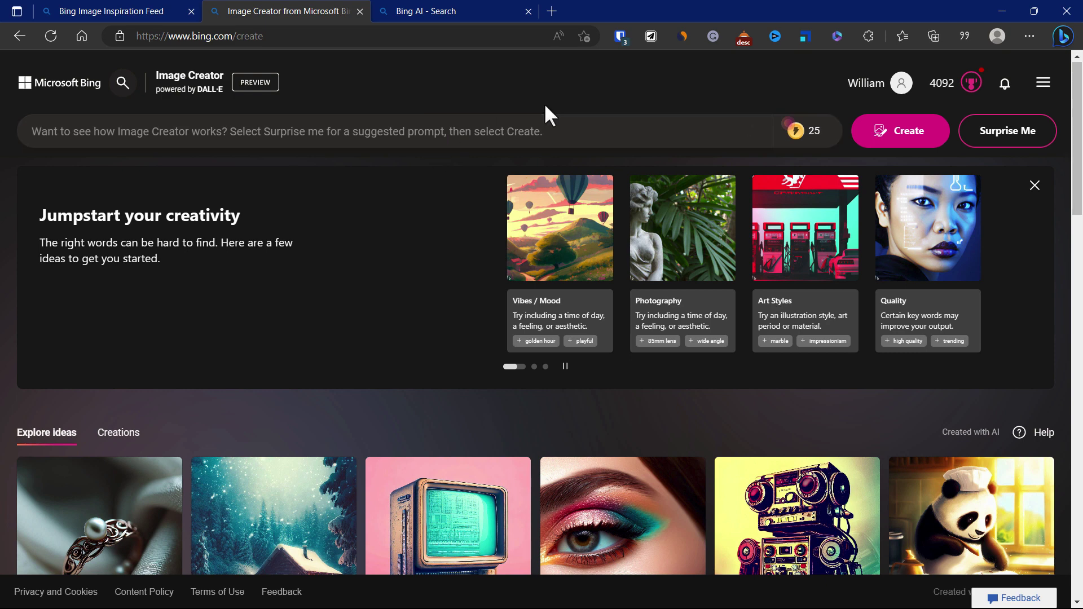
click(401, 131)
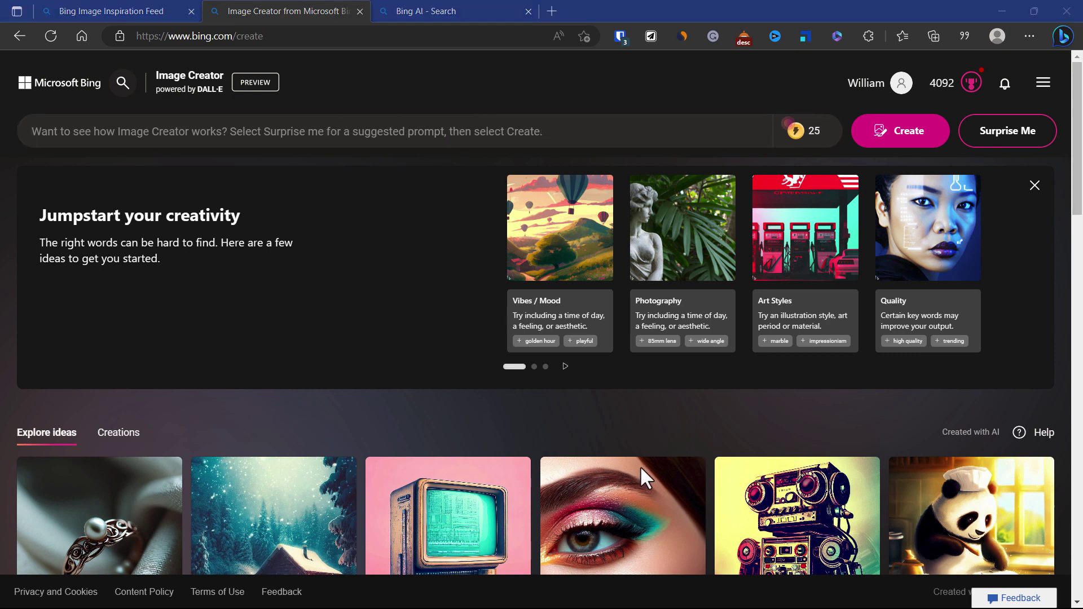
Type the prompt 'skyscraper on an floating island ultra realistic' into the prompt box
click(358, 135)
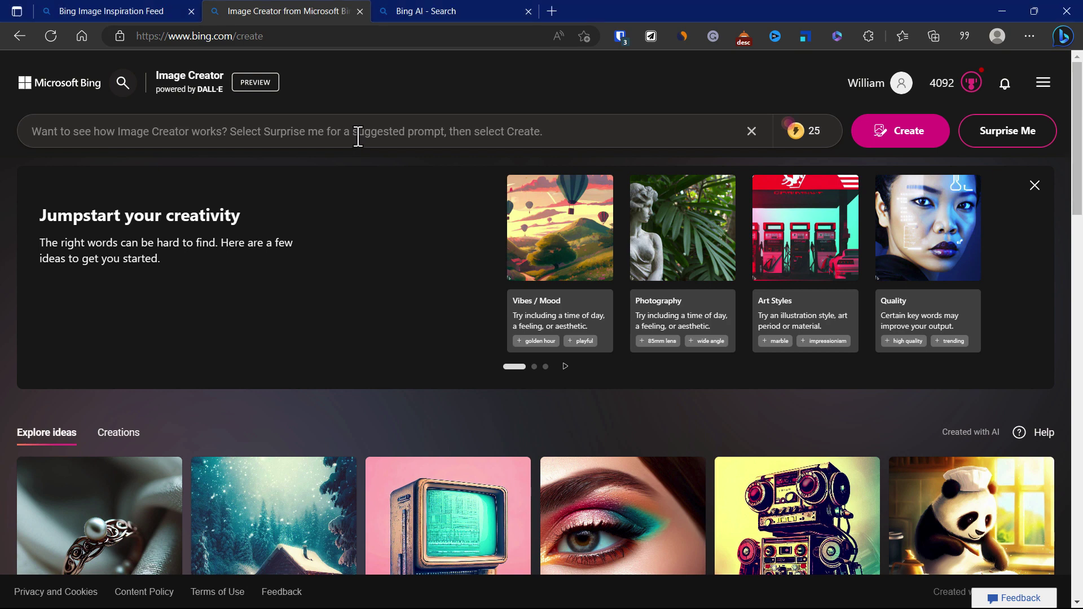
text(sky)
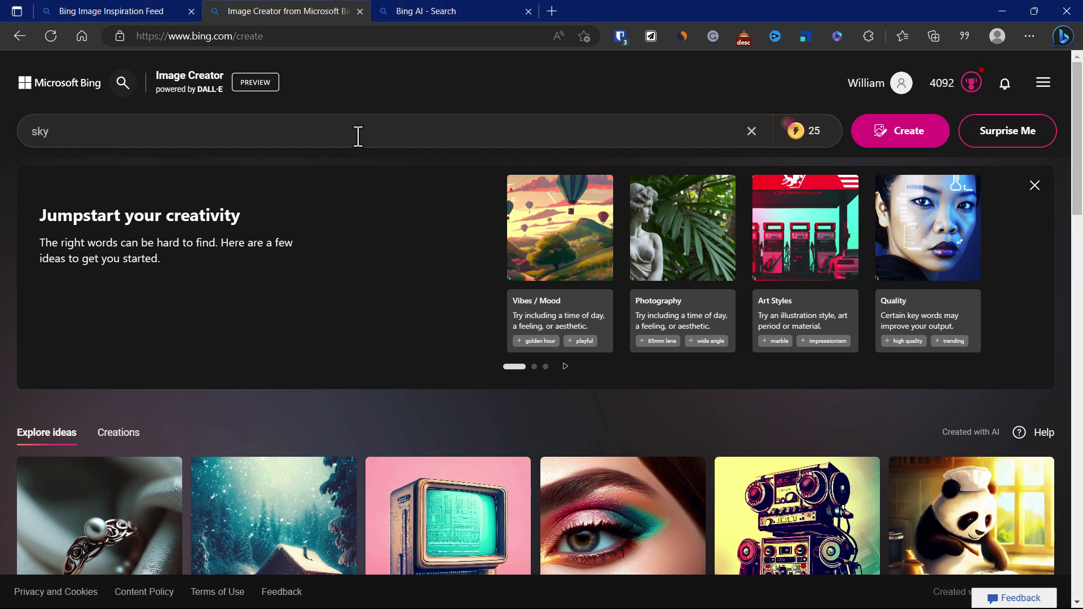
text(scrapper on an floati)
text(ng island ultra rea)
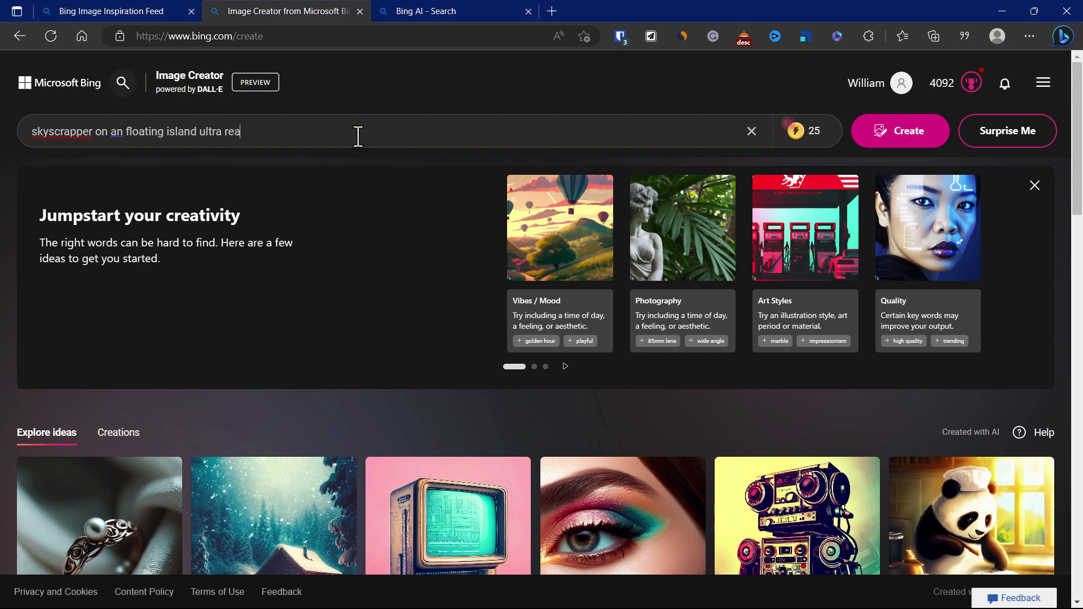
text(cv)
Correct the misspelled words to 'realistic' and 'skyscraper' using spelling suggestions
key(ctrl+shift+Left)
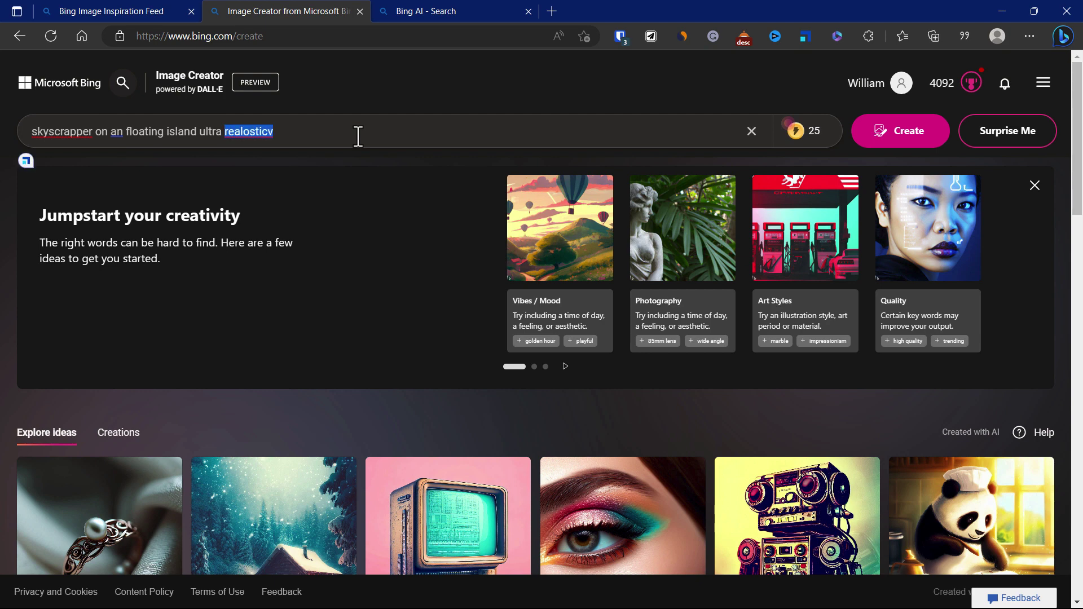
click(261, 138)
click(257, 191)
click(77, 131)
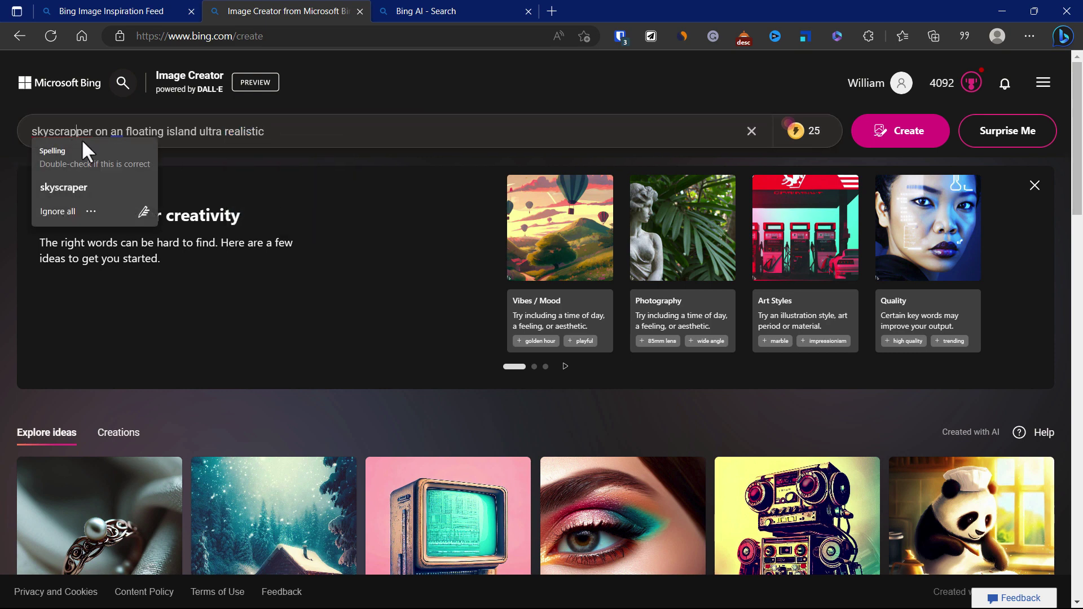
click(87, 184)
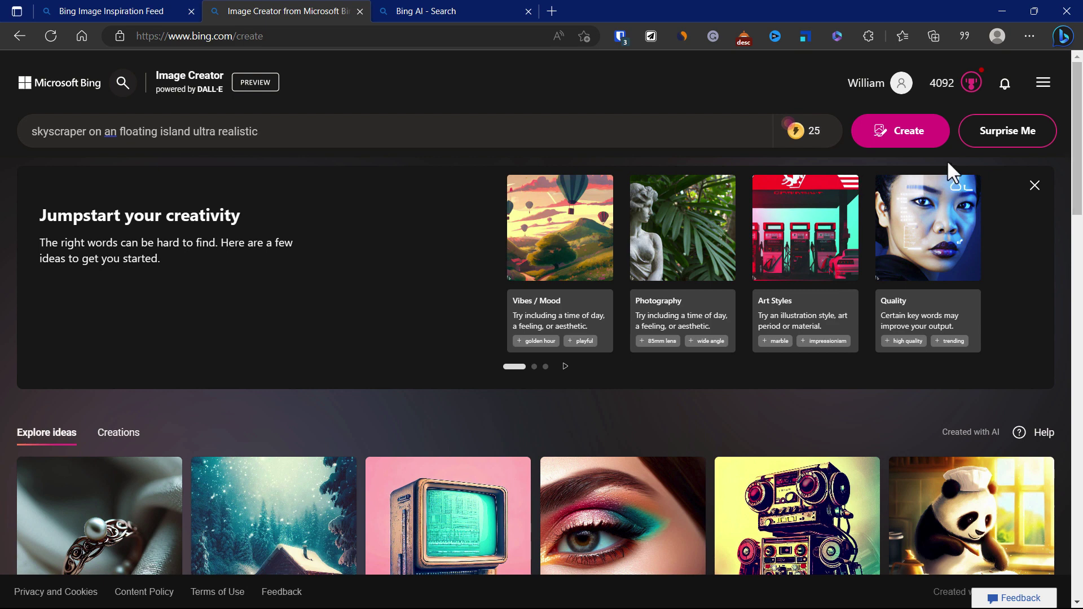
Create images from the skyscraper prompt and watch the generation progress
click(890, 136)
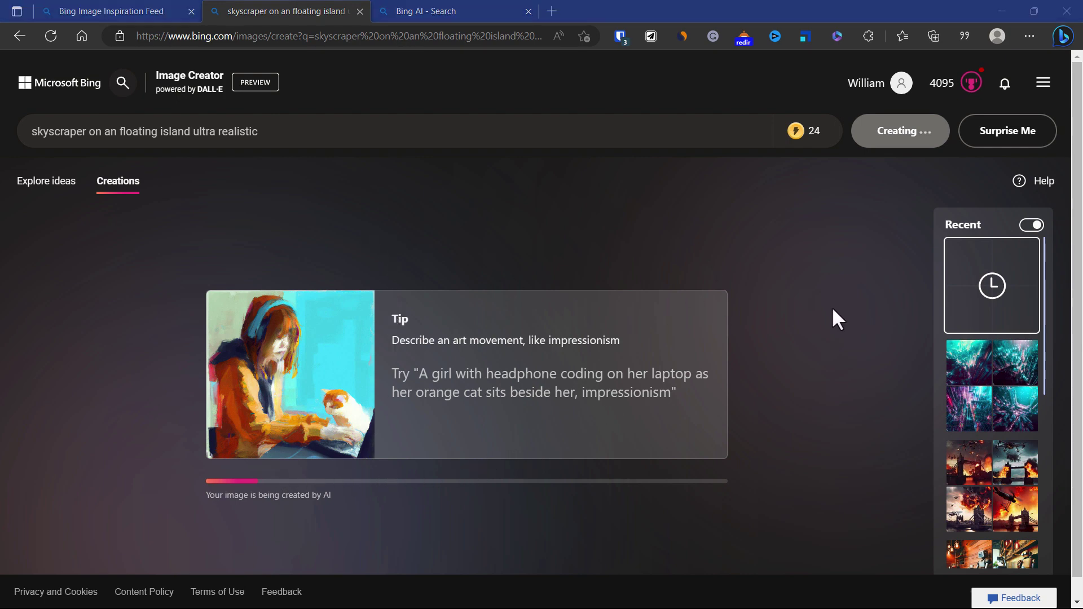
scroll(833, 310, down, 1)
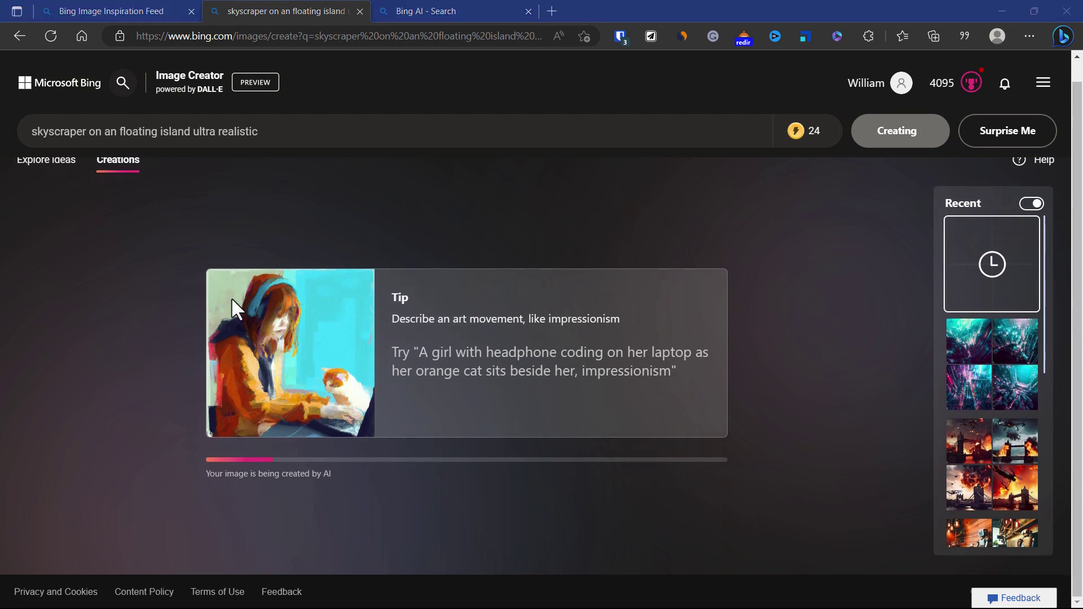
scroll(232, 293, up, 1)
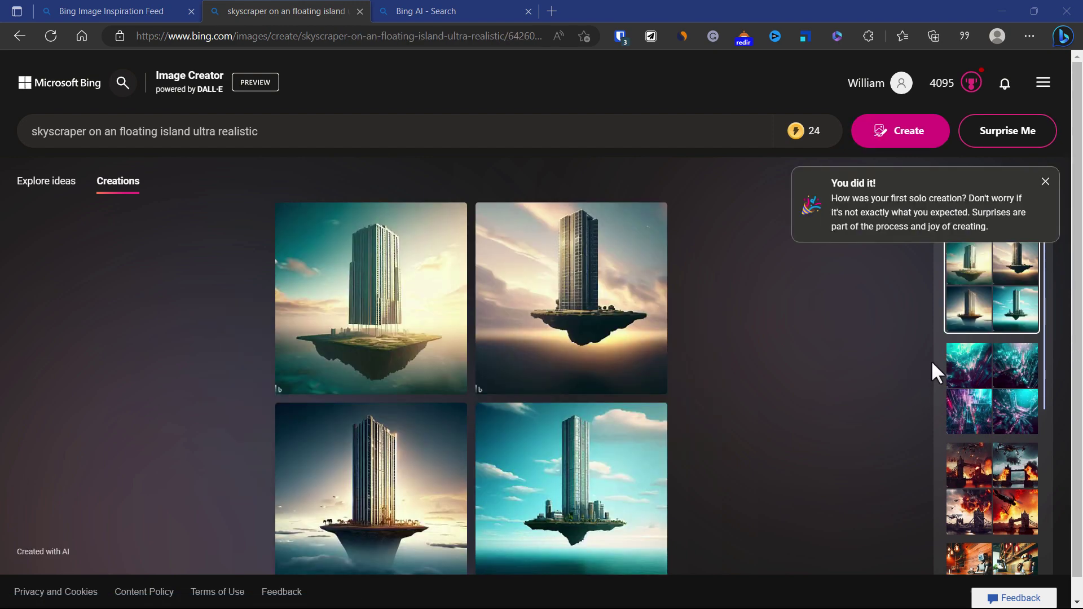
Scroll the Recent panel and close the 'You did it!' congratulations popup
scroll(959, 368, down, 3)
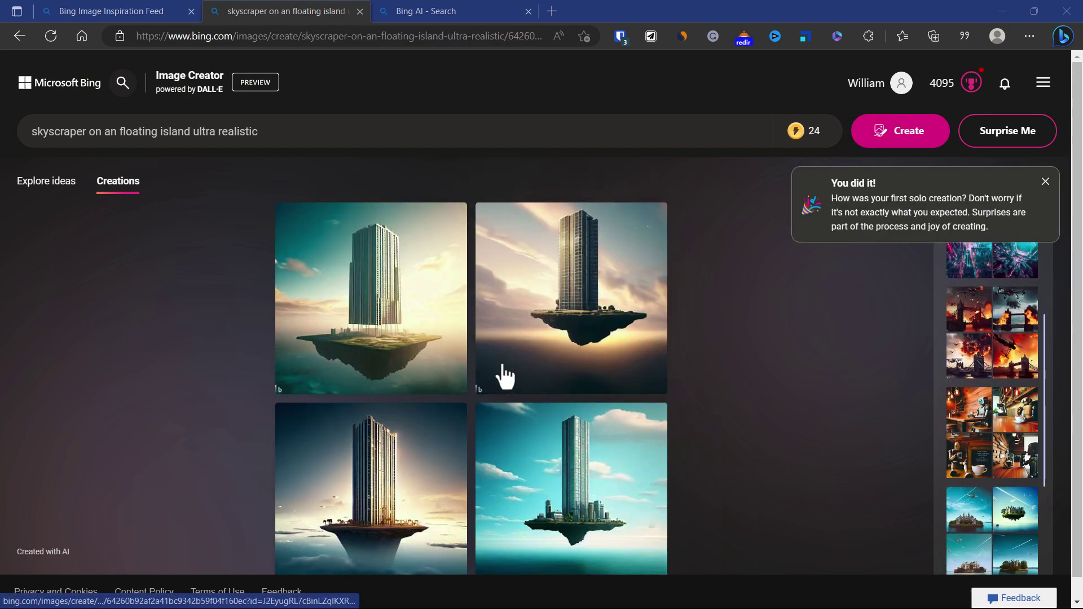
click(1043, 181)
mouse_move(809, 147)
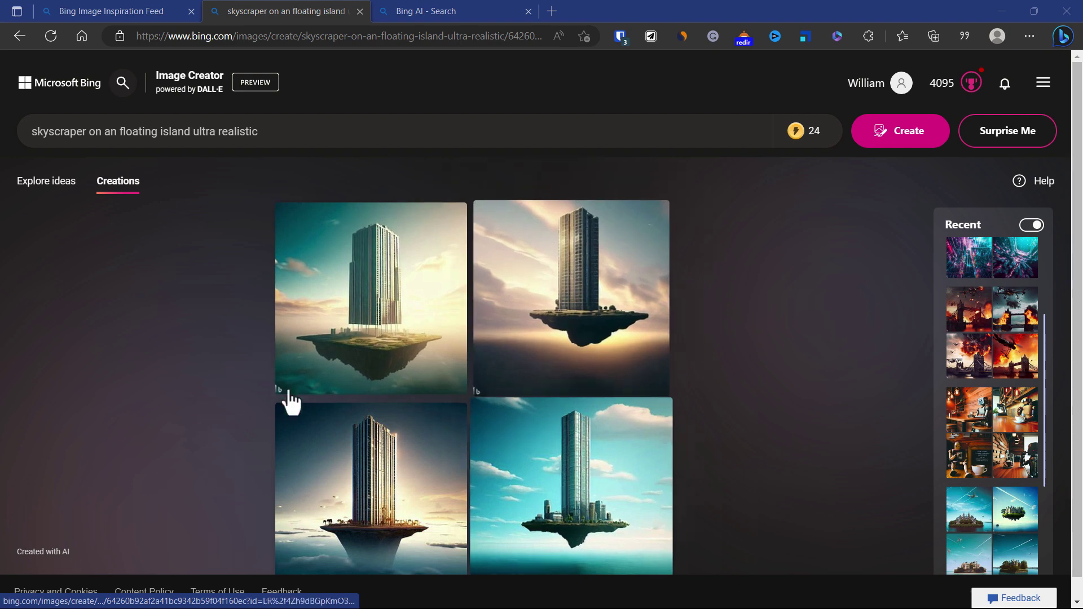
Open the top-left skyscraper image in its 1024 × 1024 jpg detail view
click(311, 337)
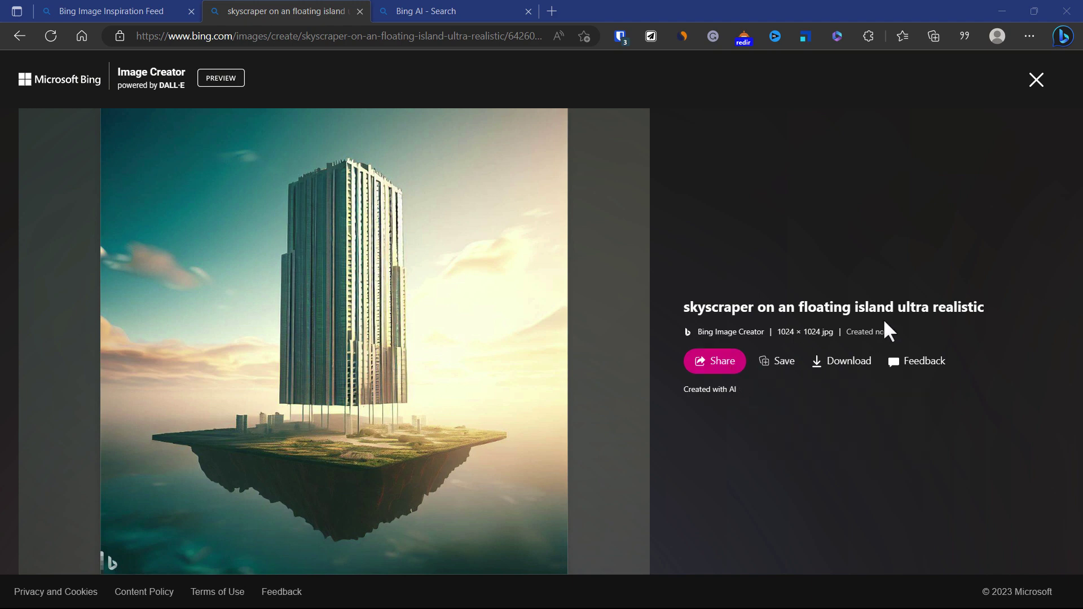
Open the bottom-left skyscraper image and view it full-size in a new tab
click(21, 34)
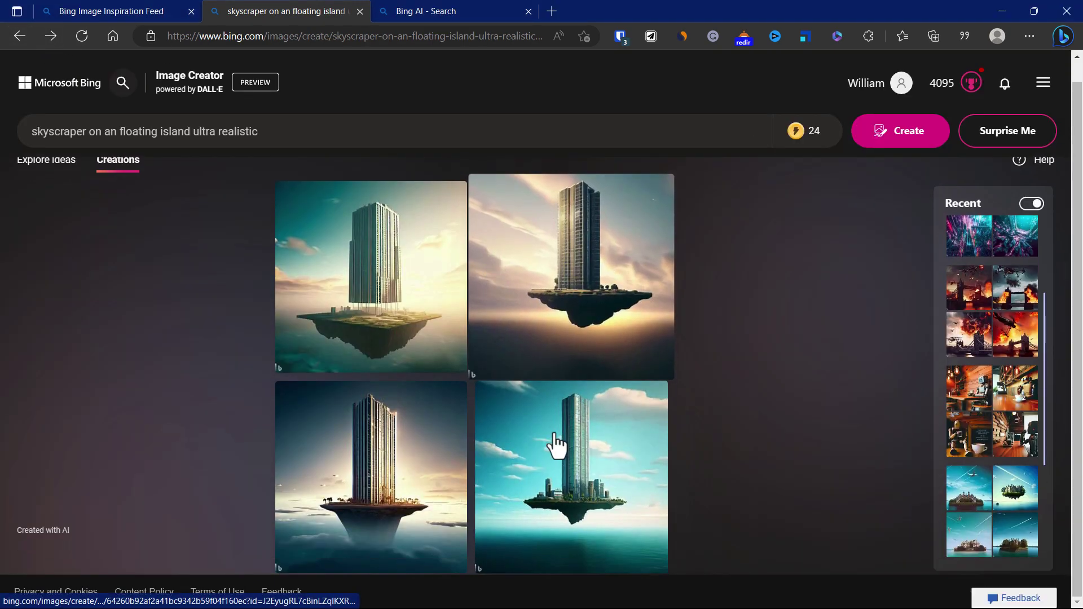
click(380, 468)
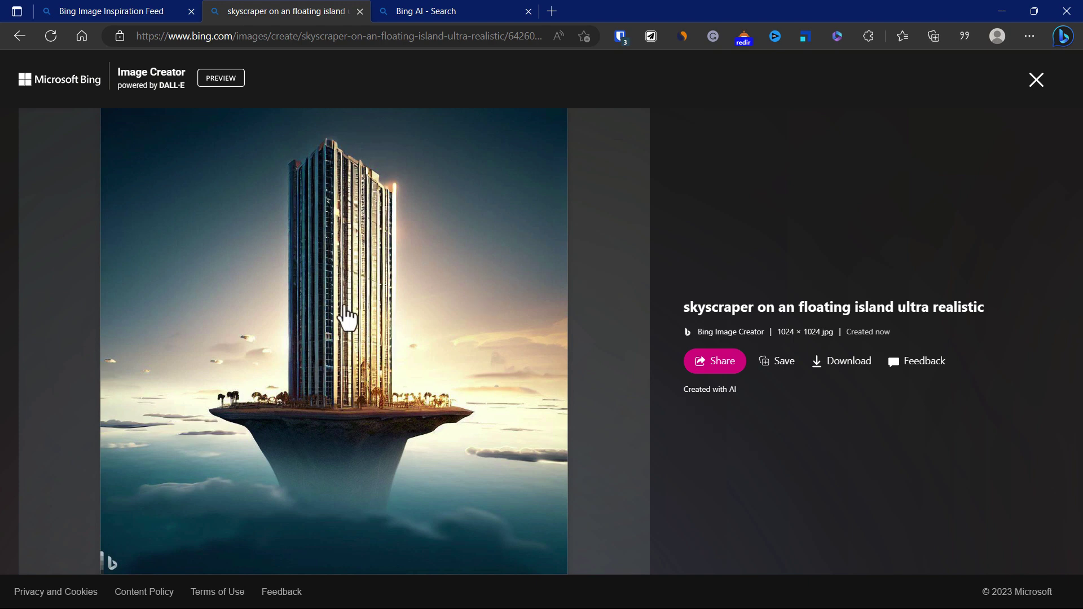
click(554, 352)
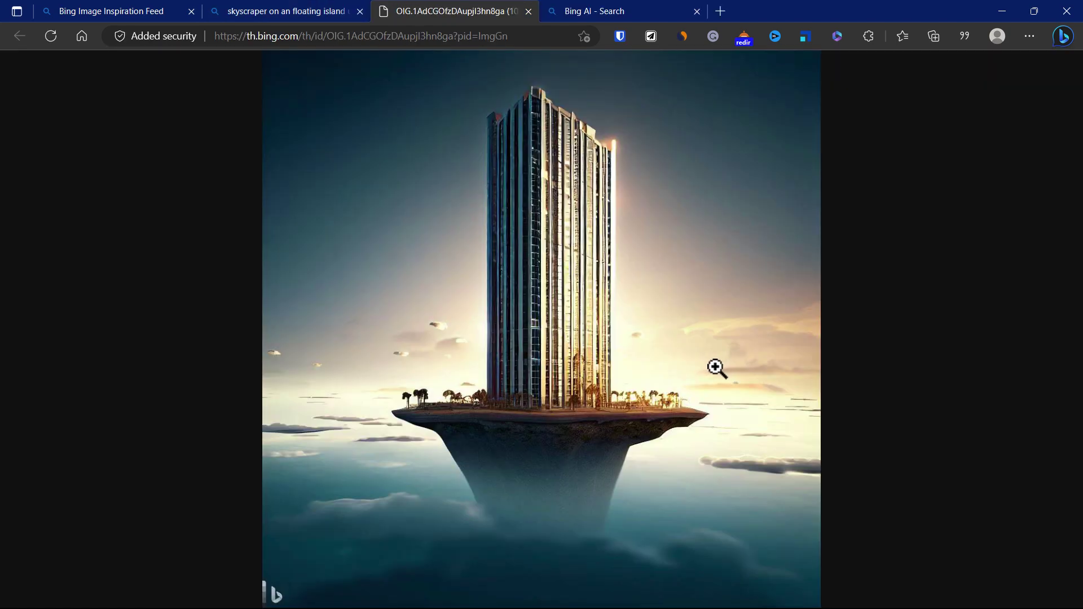
click(589, 357)
click(582, 413)
Download the bottom-left image as a JPEG and return to the four-image grid
click(209, 16)
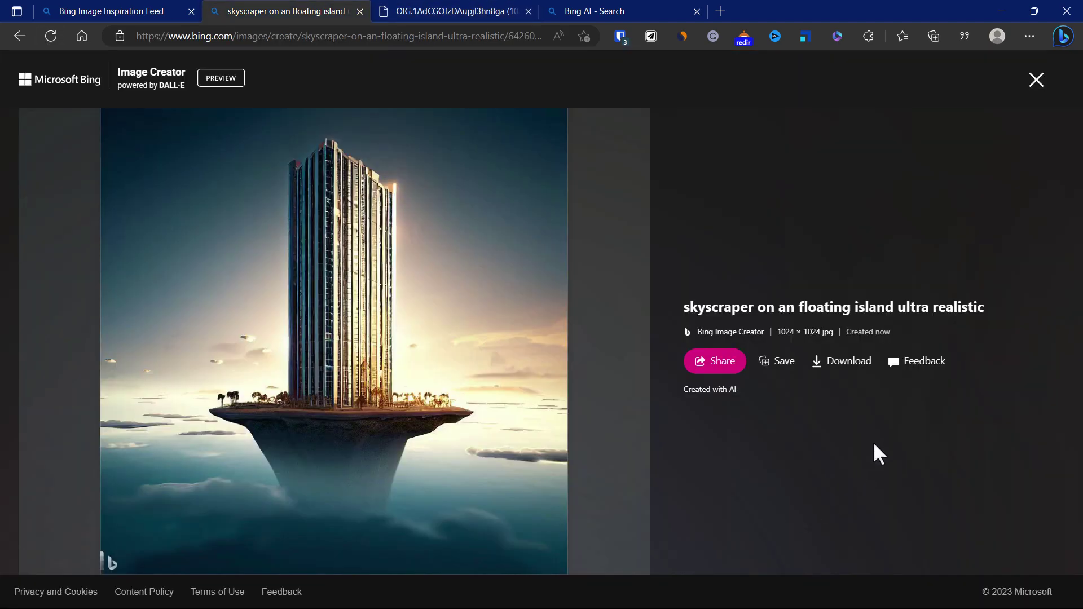
click(859, 370)
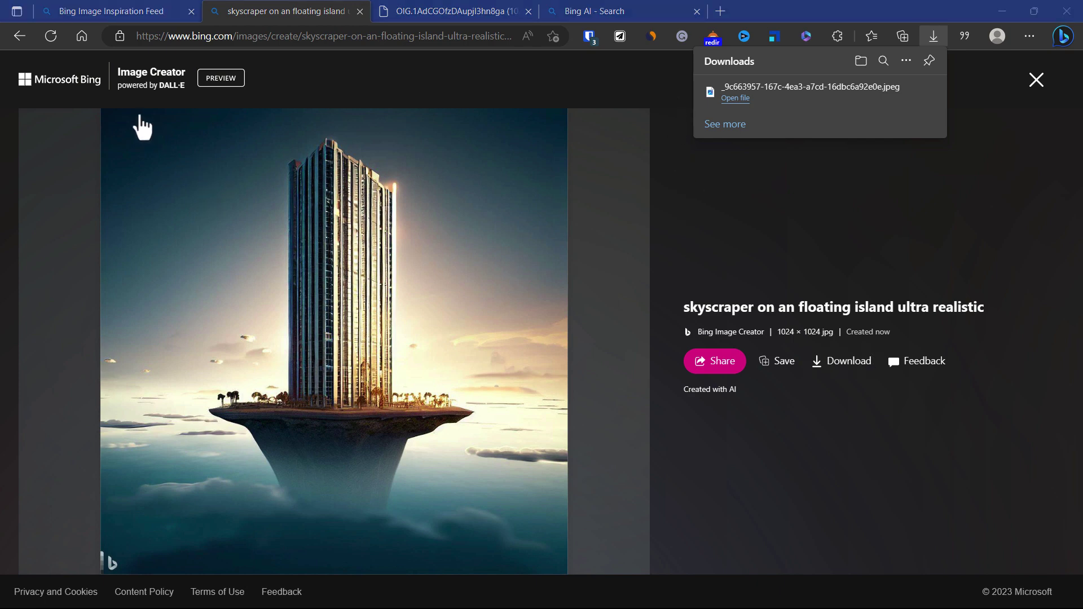
click(19, 36)
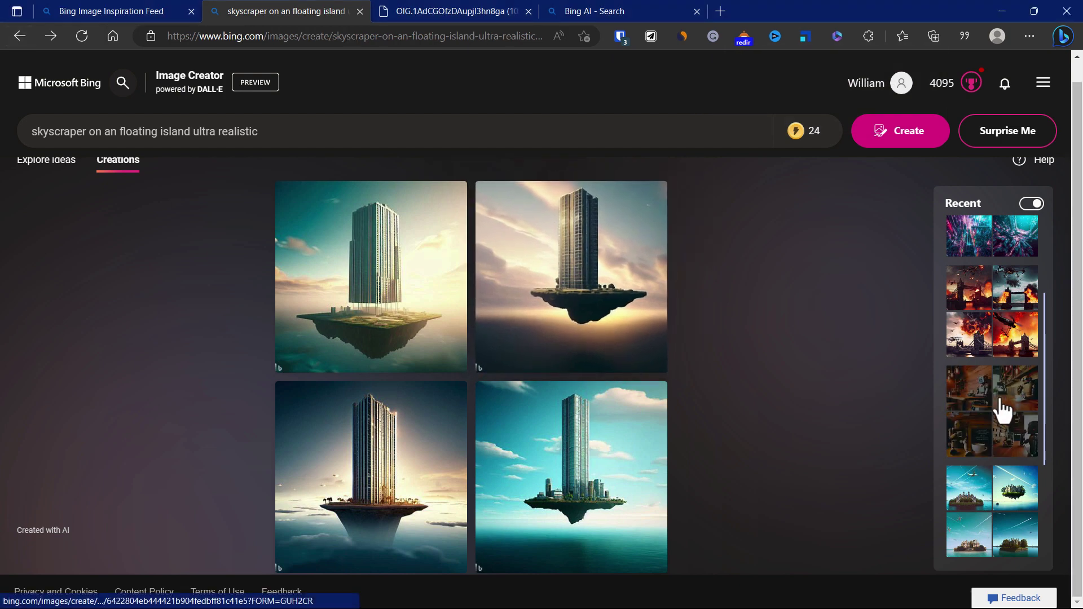
Load the wooden coffee shop robots creation from the Recent panel and scroll through its images
click(986, 429)
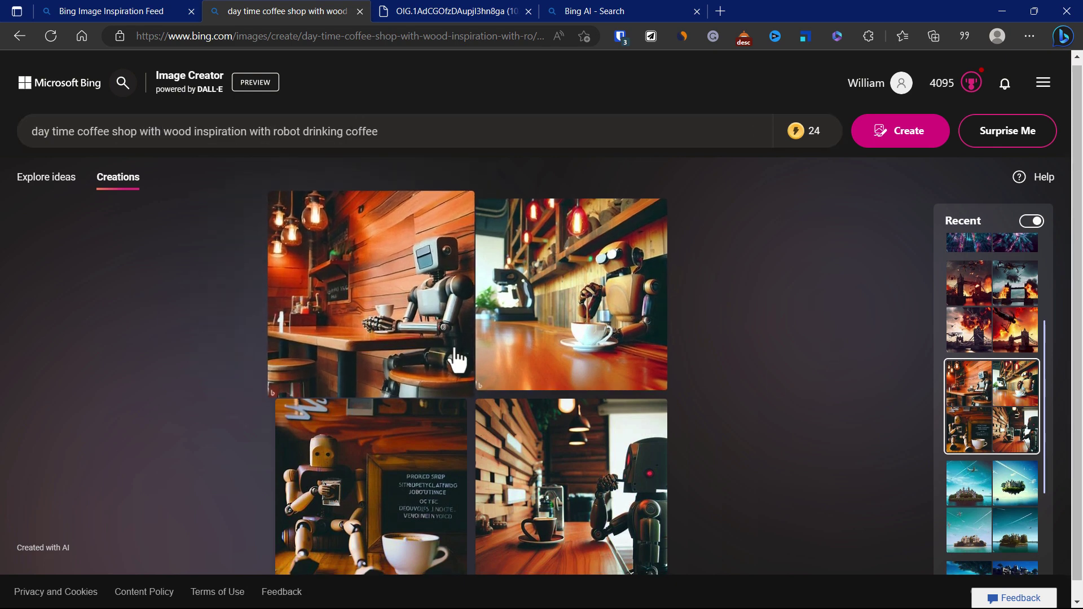
scroll(586, 497, down, 1)
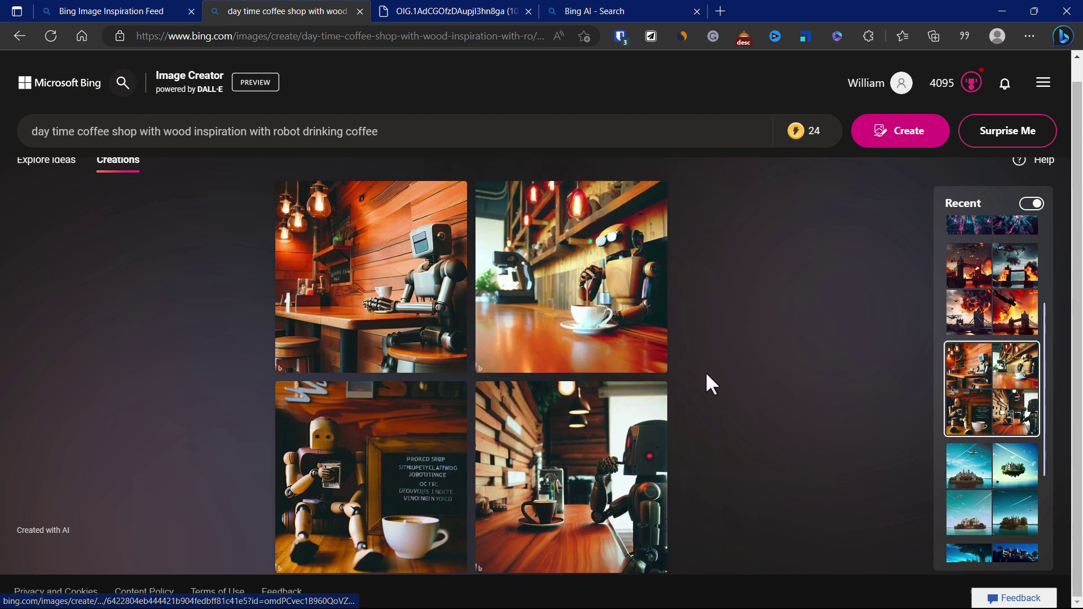
Open the floating estate creation and change 'island' to 'Island' in its prompt
click(1014, 500)
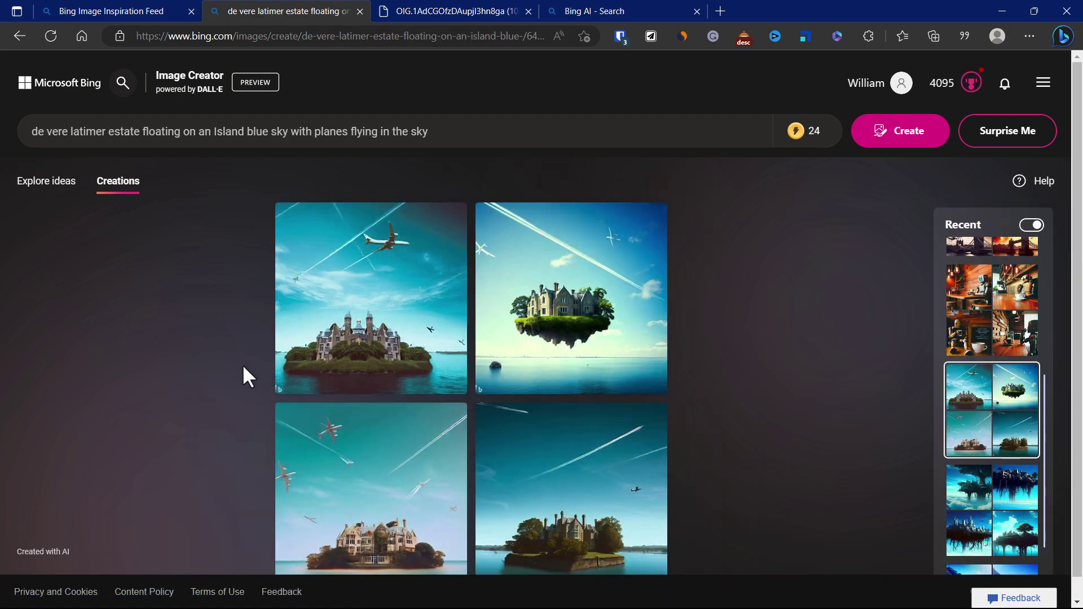
click(96, 138)
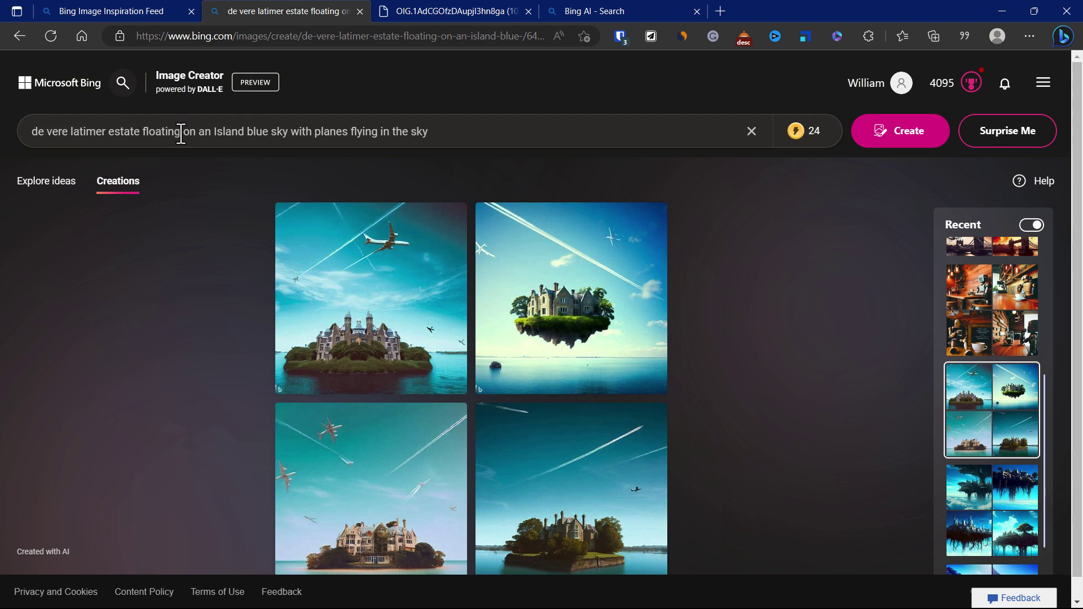
double_click(227, 133)
text(Island)
click(399, 305)
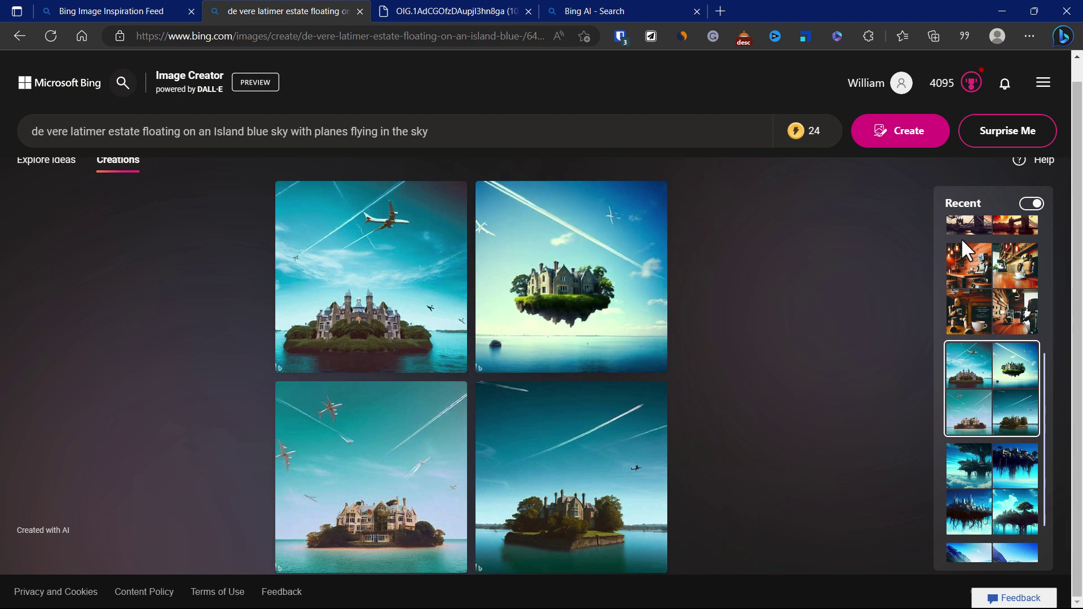
View one floating estate image in detail, then return to the creations grid
click(609, 343)
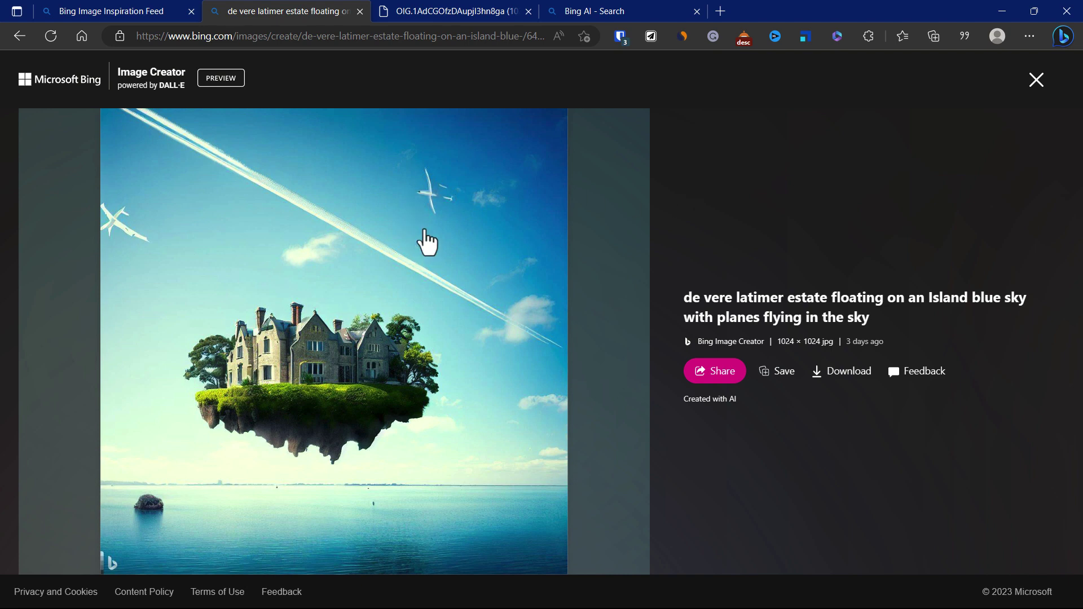
click(20, 36)
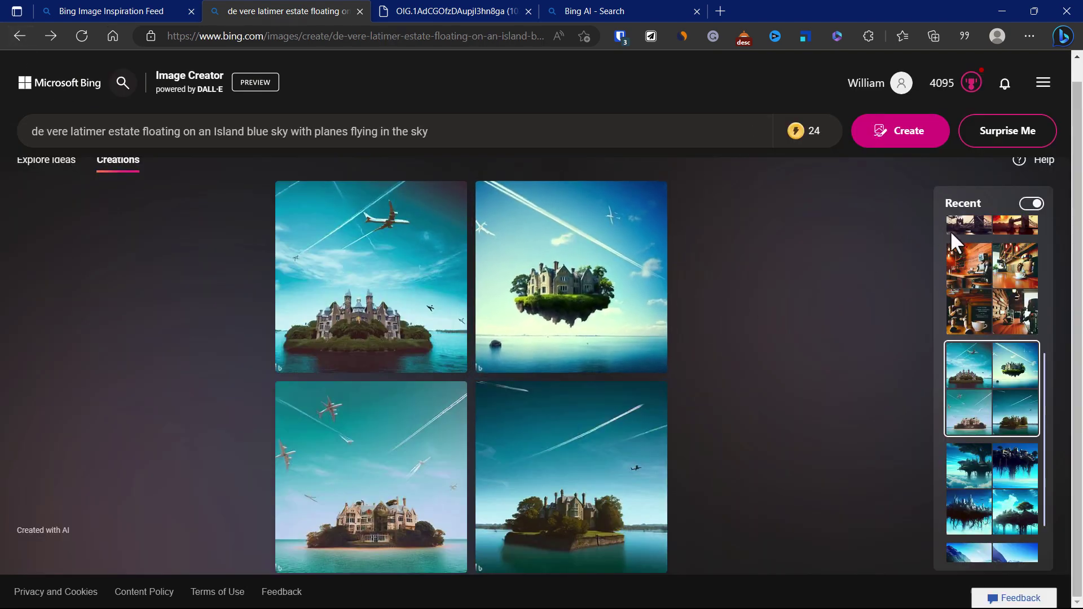
scroll(942, 356, down, 2)
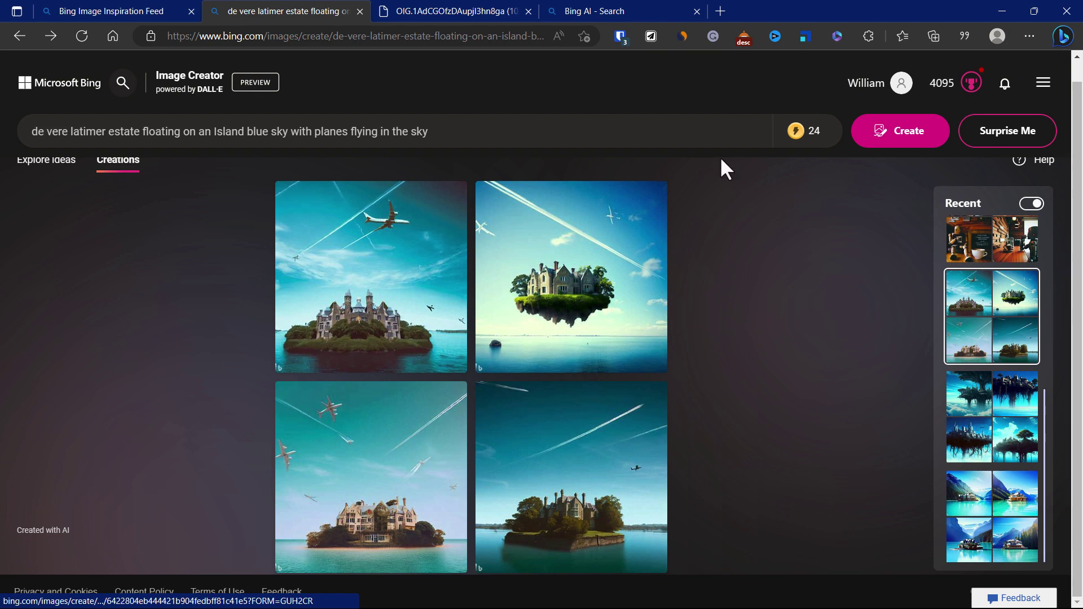
Return to the coffee shop robots creation and glance at the Microsoft Rewards summary
click(20, 35)
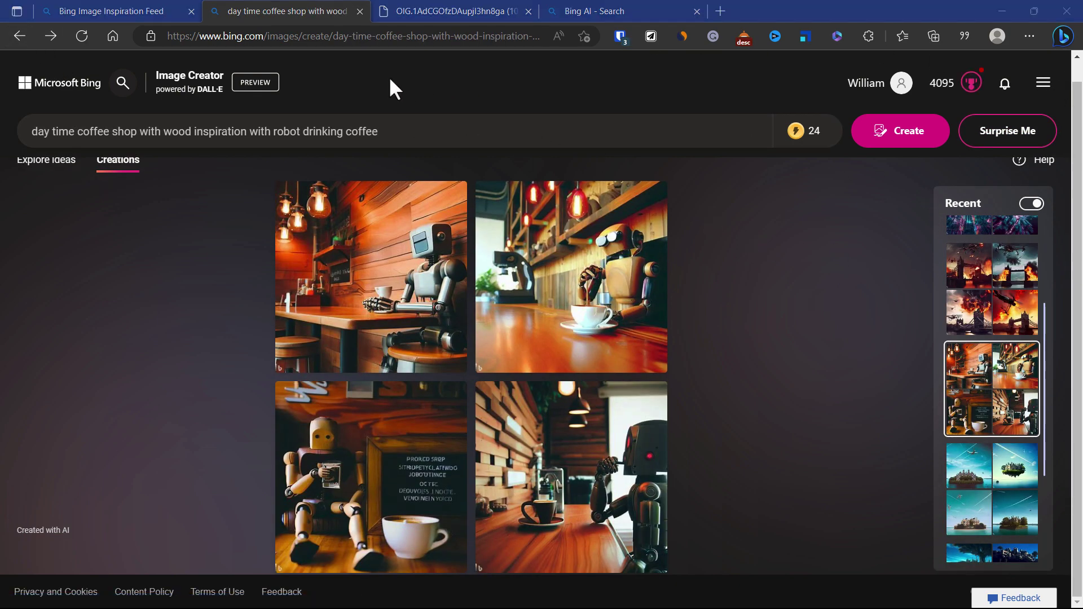
mouse_move(819, 148)
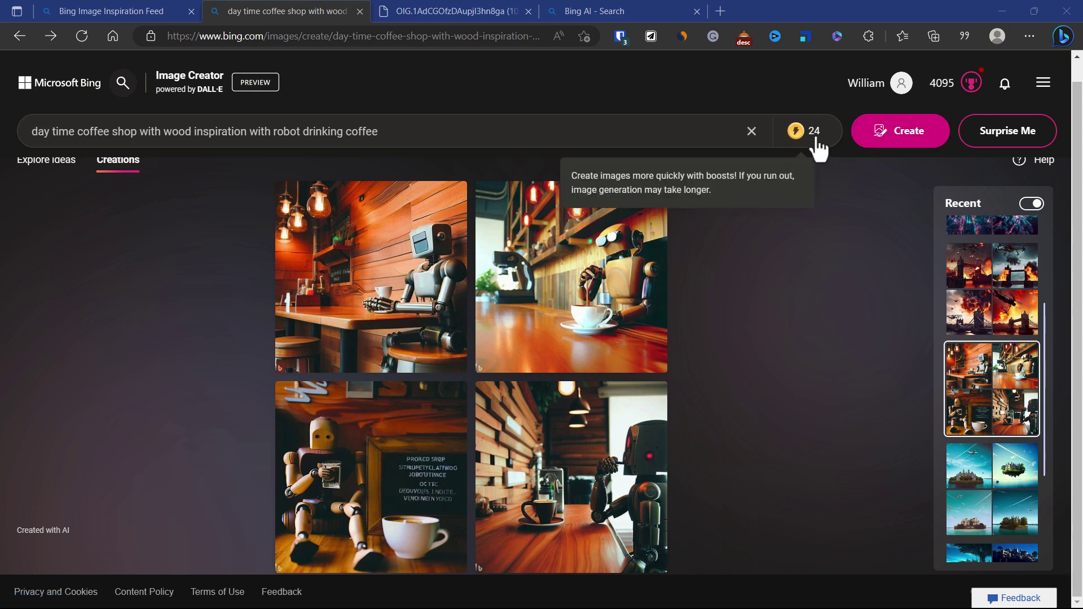
click(966, 88)
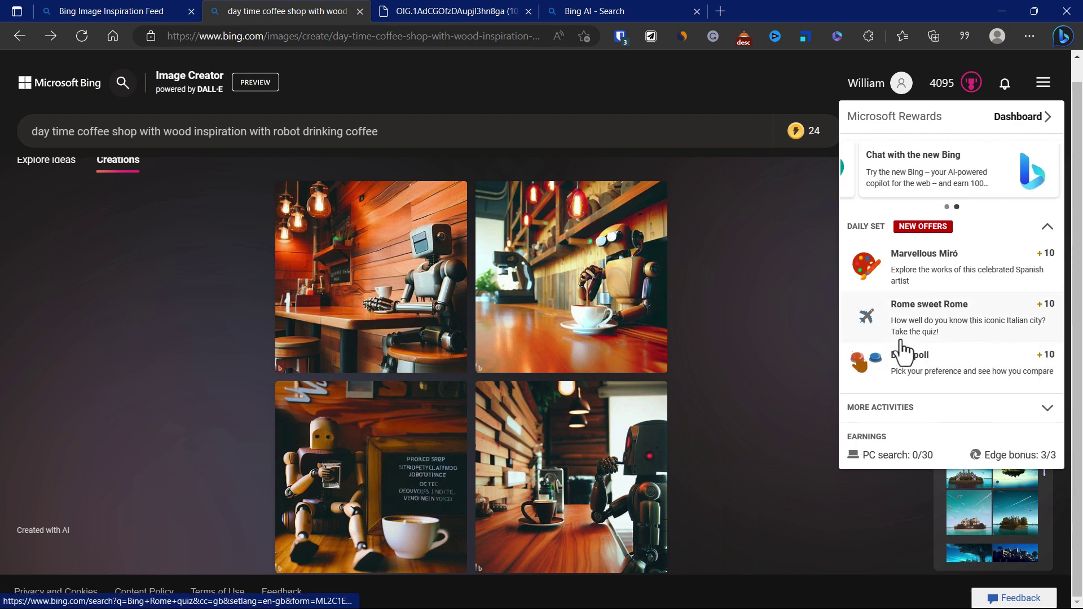
click(778, 304)
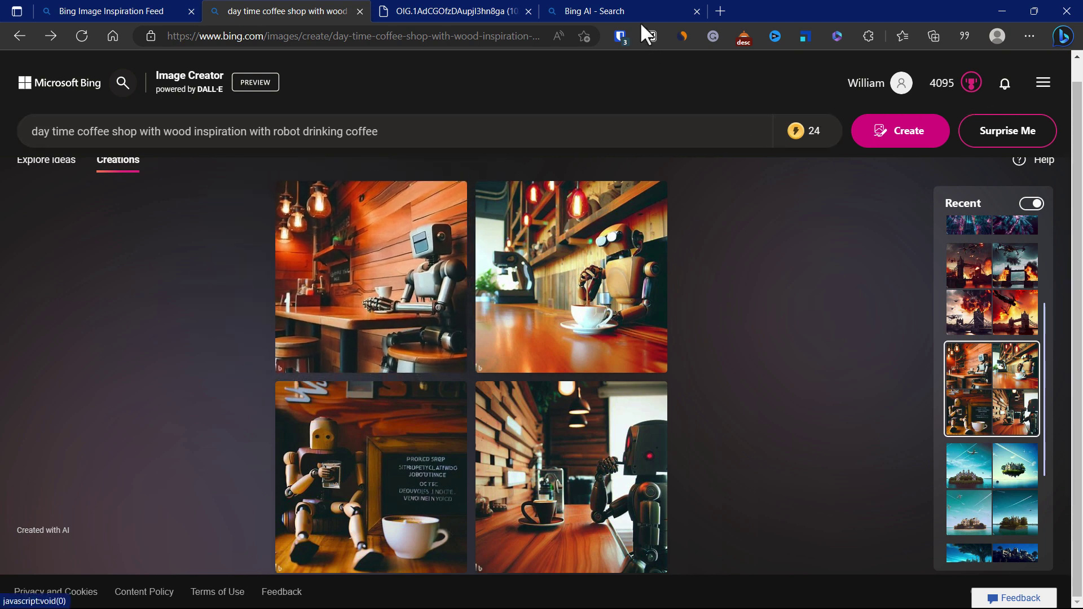
mouse_move(627, 9)
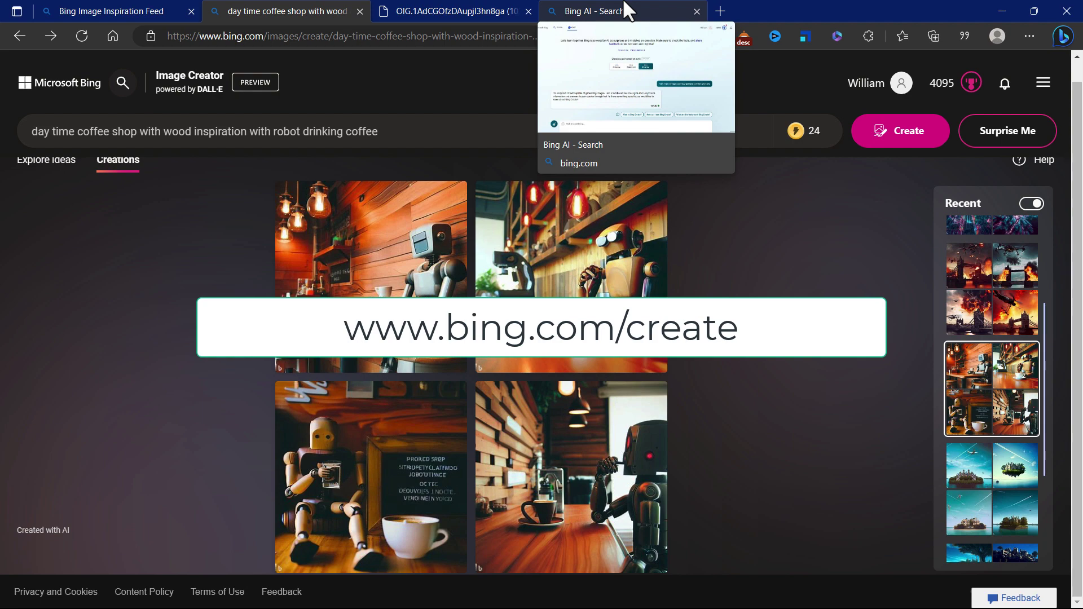
Navigate from the Bing home page to bing.com/create and browse the Explore ideas gallery
click(71, 89)
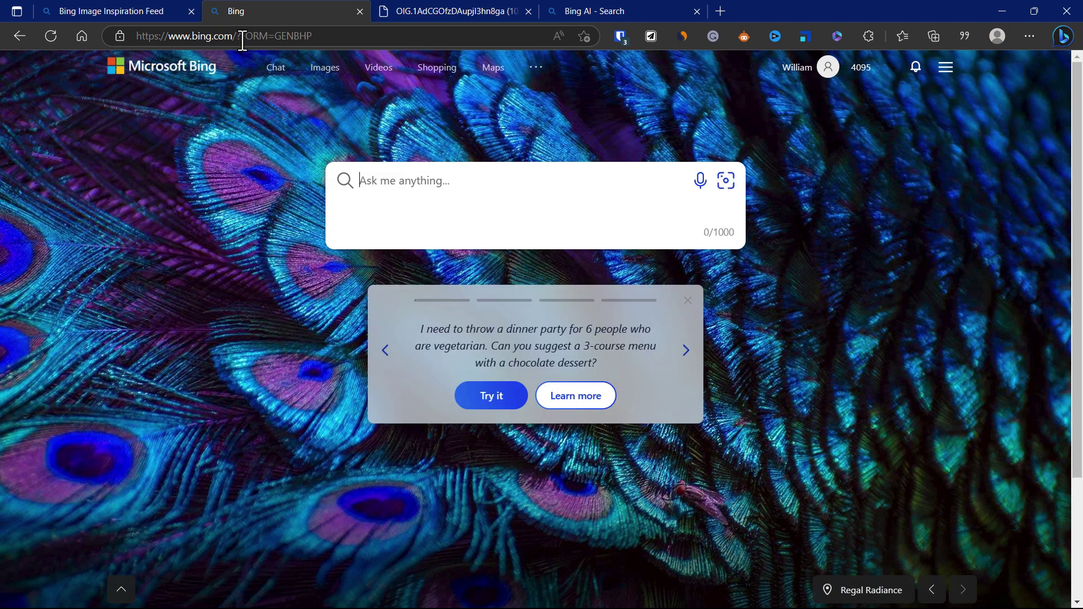
drag(242, 41, 492, 51)
key(BackSpace)
key(BackSpace)
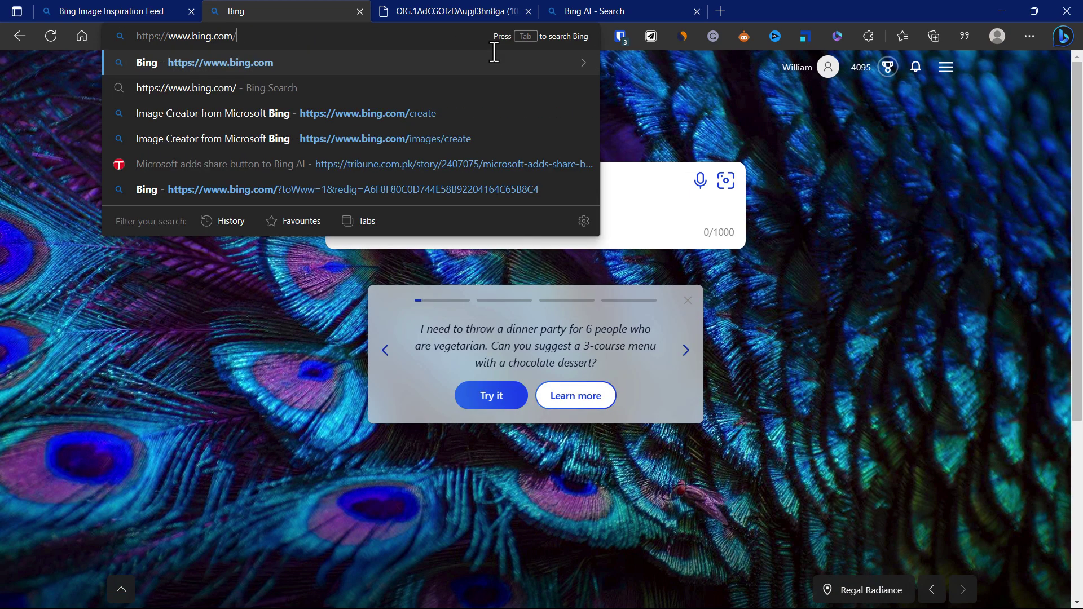
text(create)
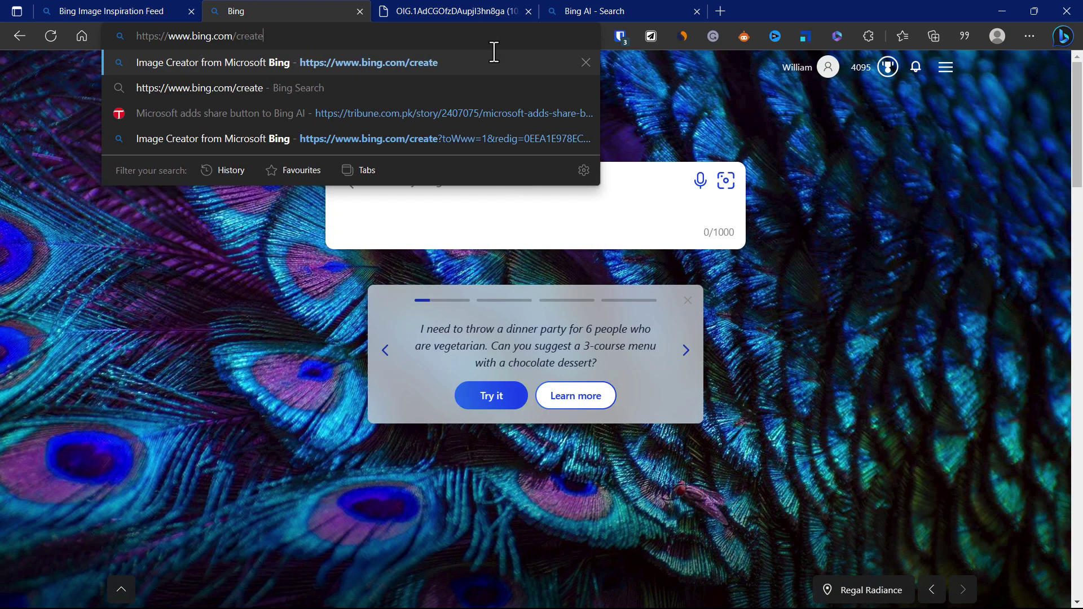
key(Return)
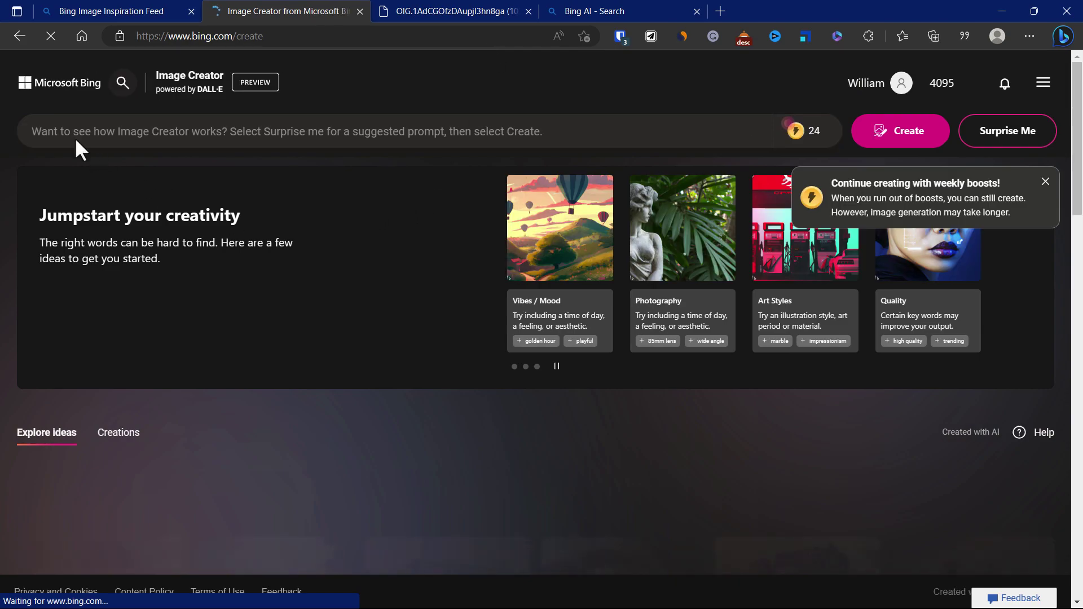
scroll(366, 333, down, 1)
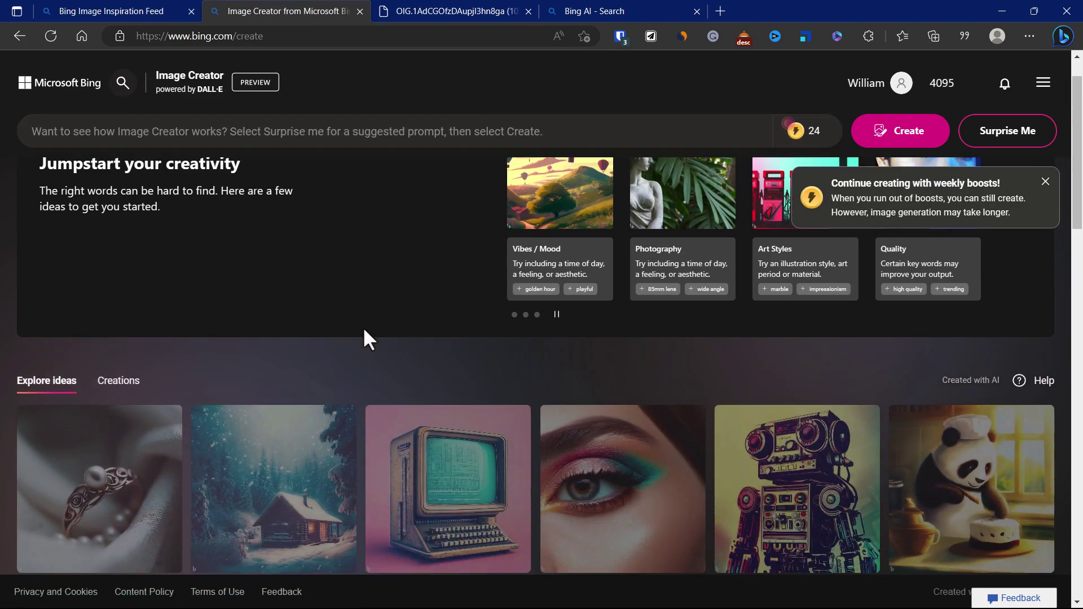
scroll(363, 328, down, 10)
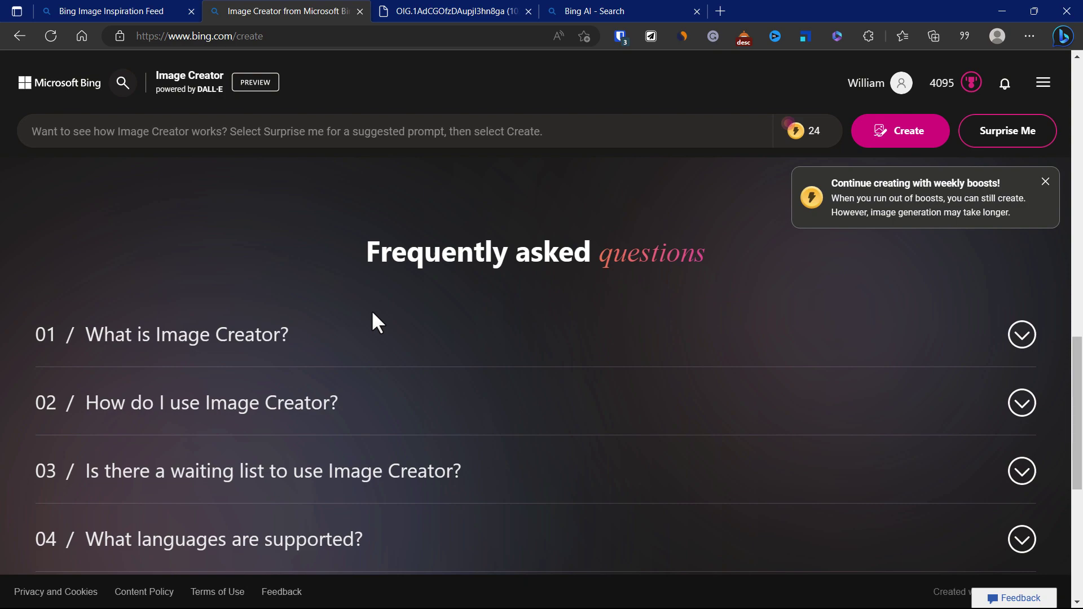
scroll(533, 240, up, 10)
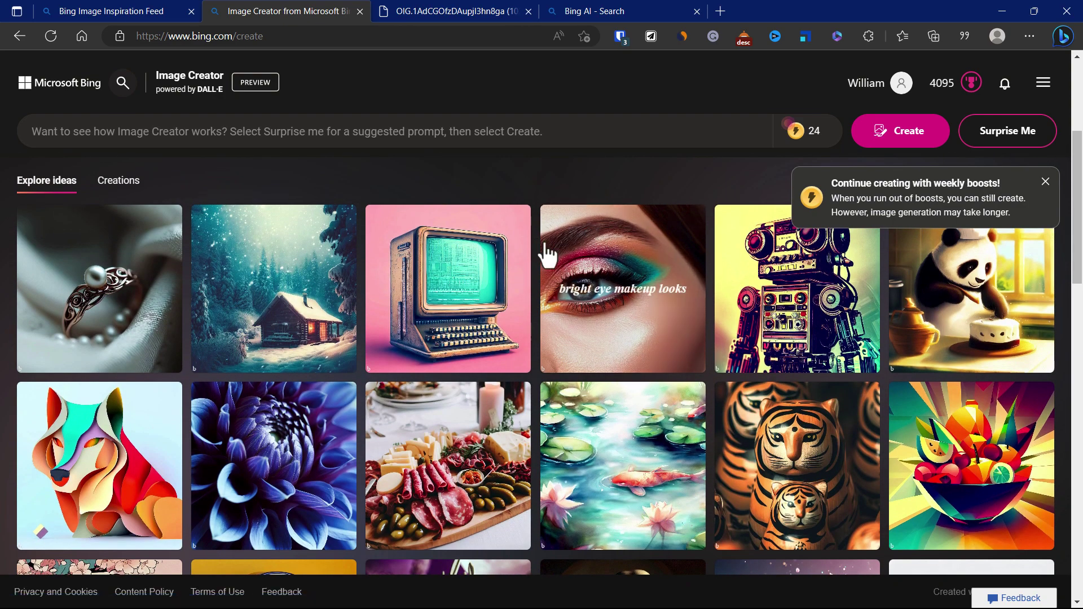